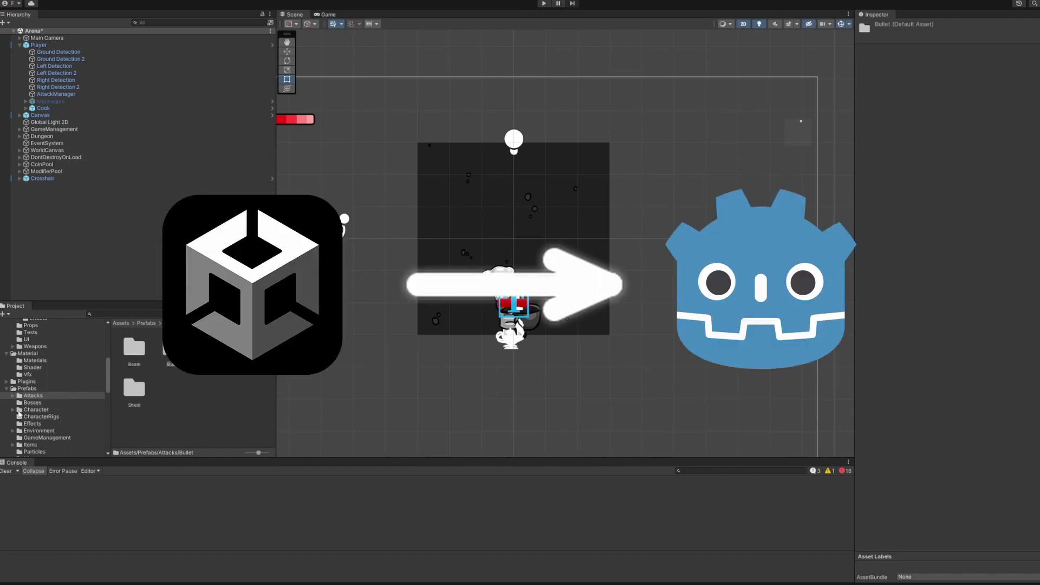
- Open the Player prefab from Prefabs/Character to inspect it
click(19, 411)
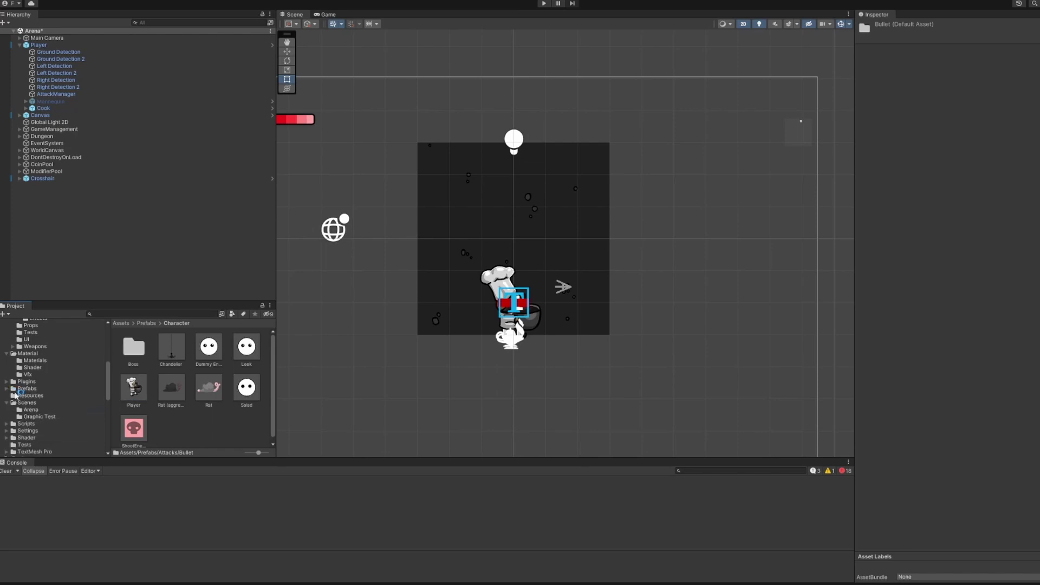
double_click(133, 388)
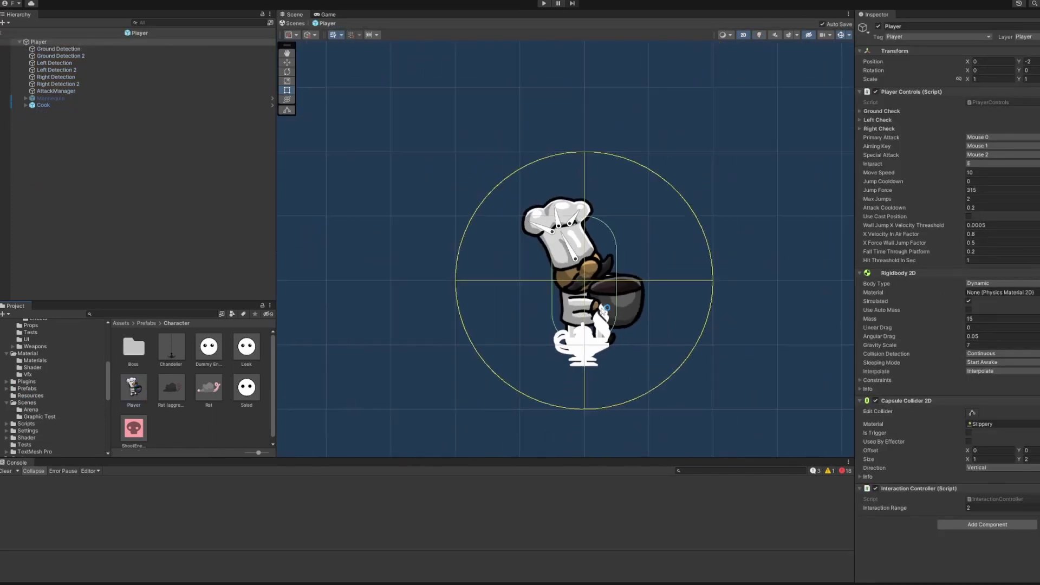
scroll(539, 238, up, 5)
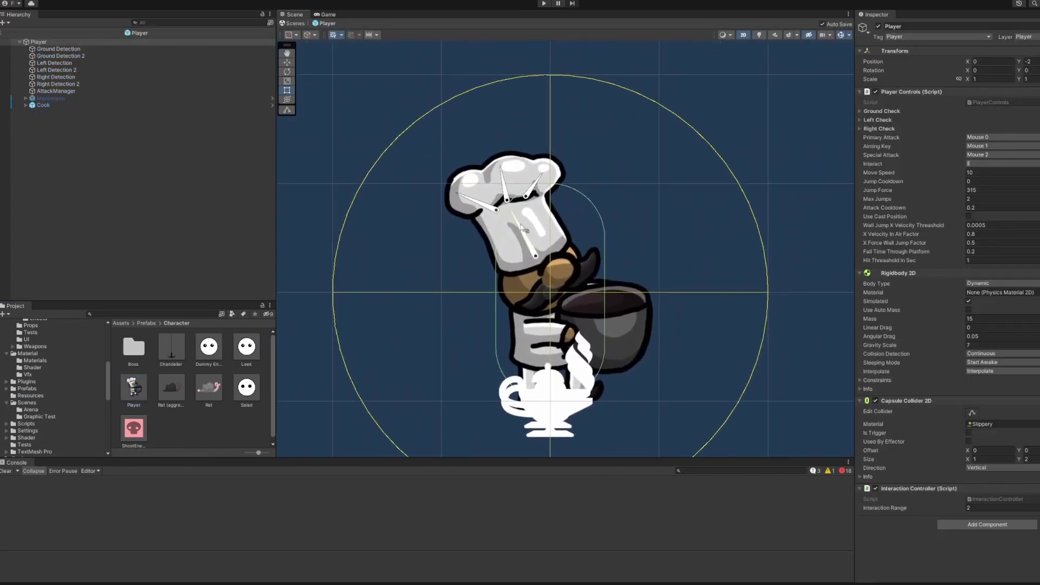
- Run the game, moving the chef left and firing the spaghetti beam upward
click(522, 228)
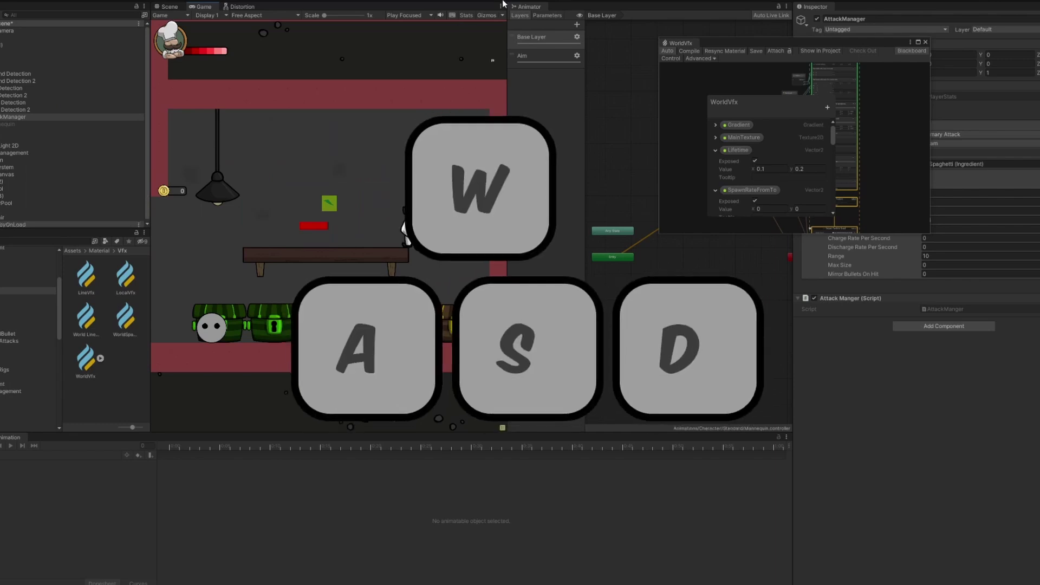
key(a)
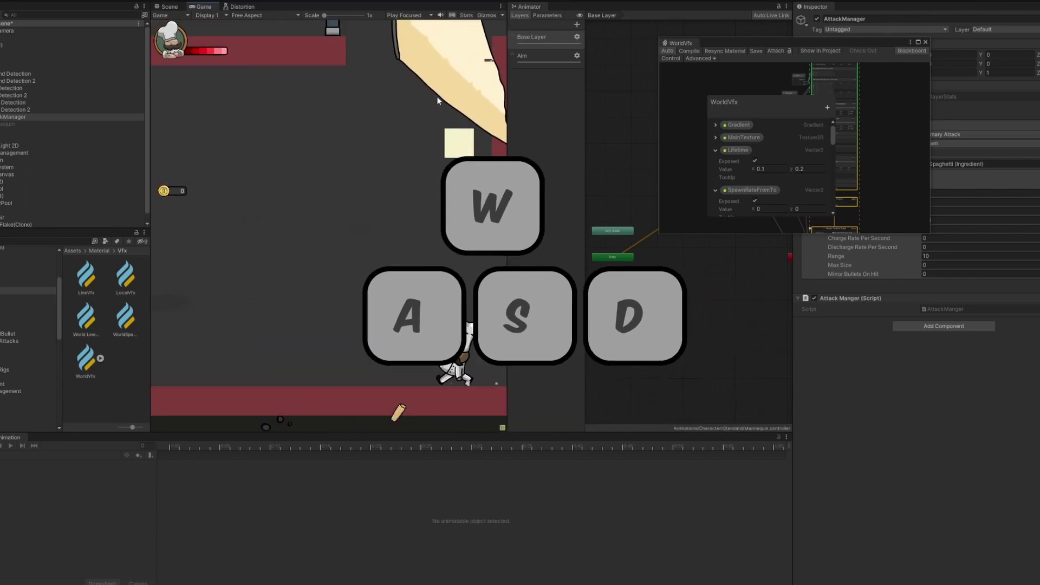
click(437, 97)
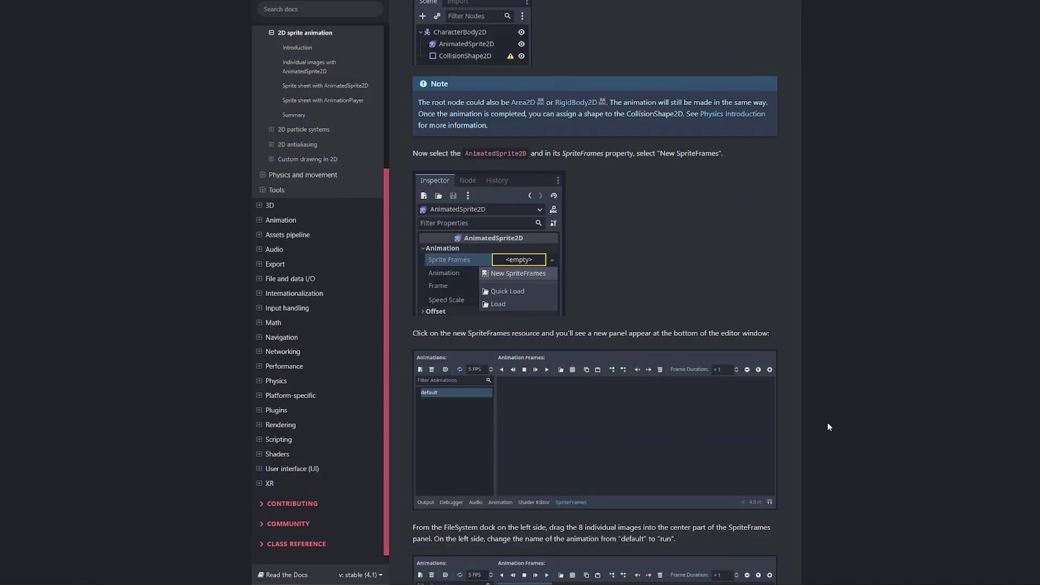
- Read through the sprite animation and 2D skeletons guides, down to Skeleton2D's Method Descriptions
scroll(827, 427, down, 5)
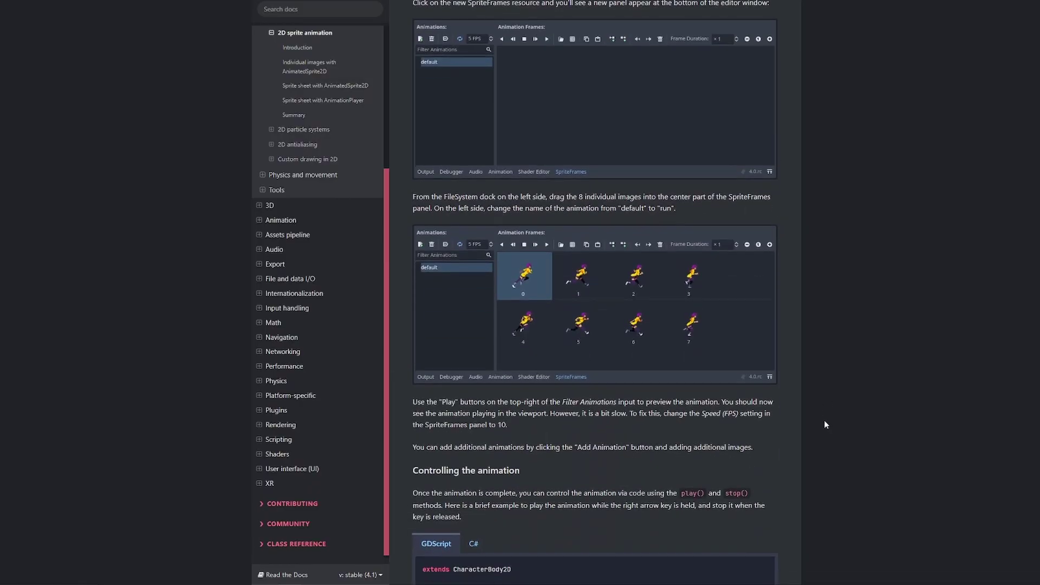
scroll(825, 421, down, 5)
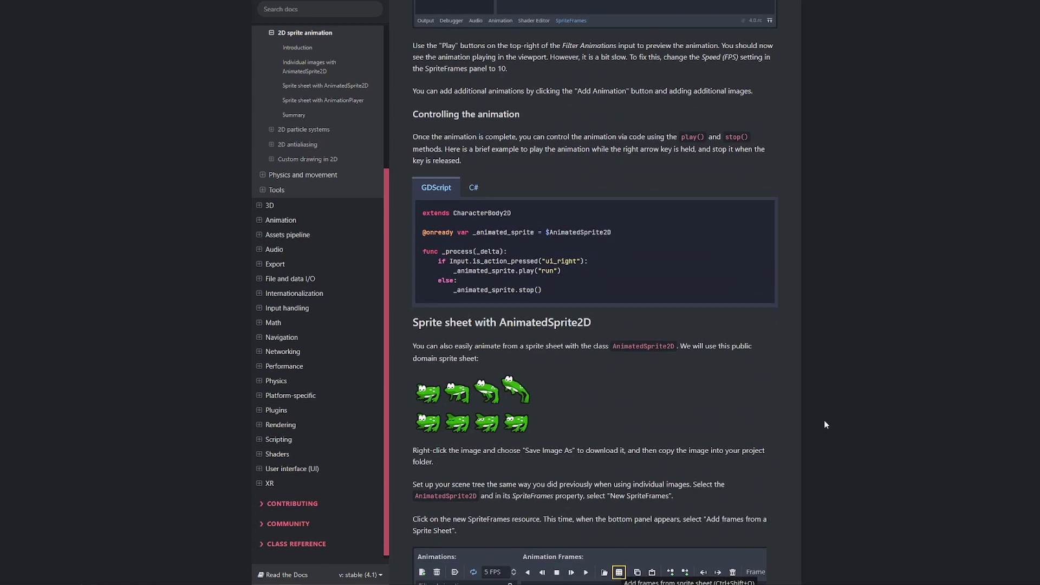
scroll(825, 423, down, 4)
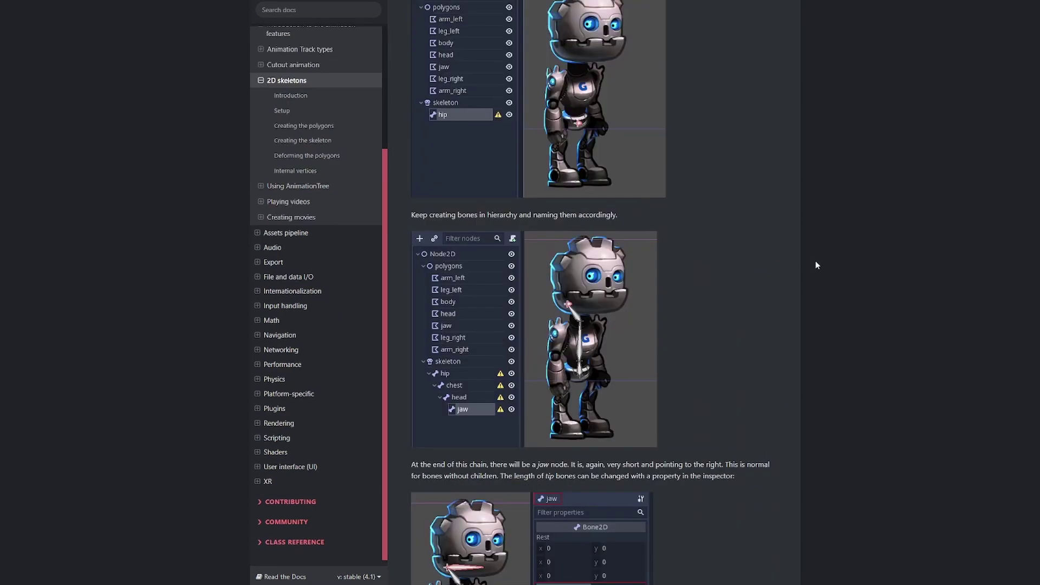
scroll(821, 271, down, 3)
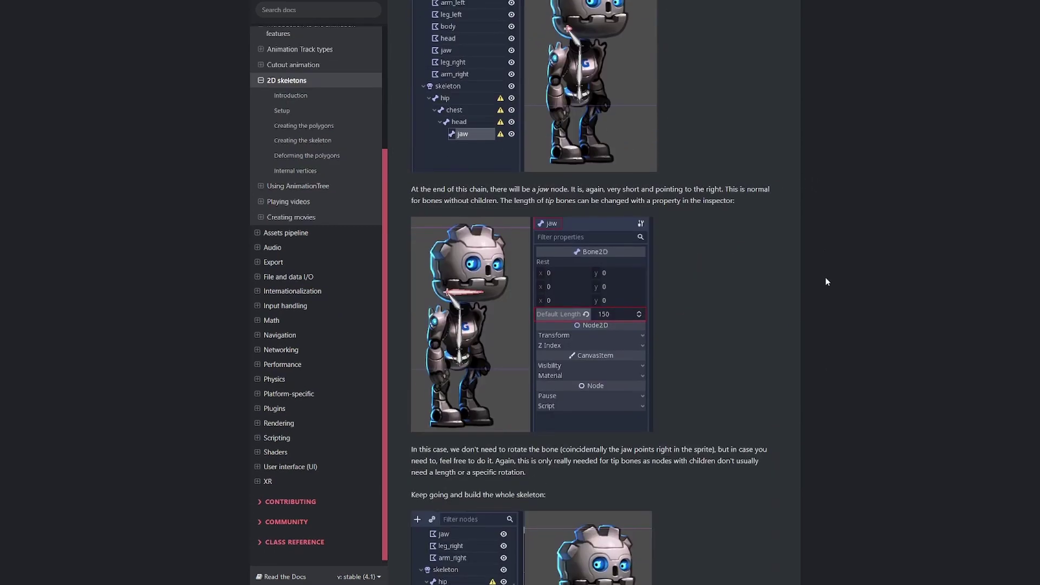
scroll(834, 314, down, 4)
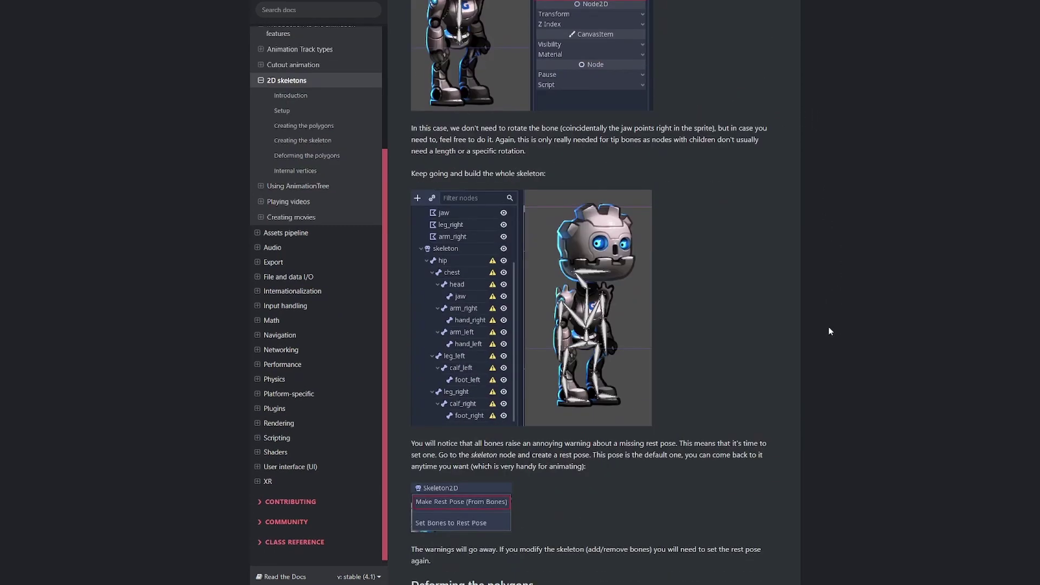
scroll(828, 328, down, 5)
scroll(804, 347, down, 3)
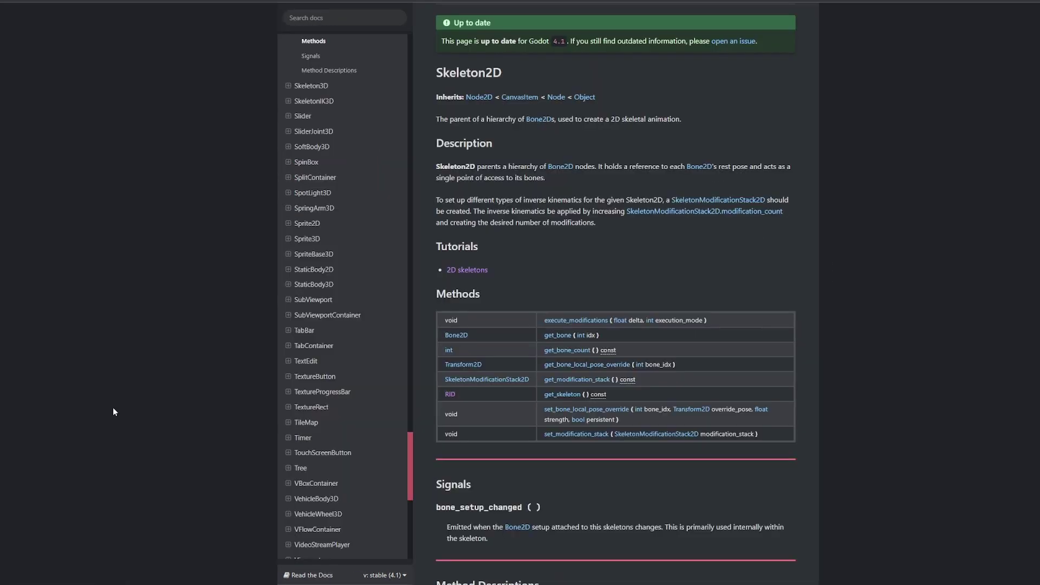
scroll(113, 408, down, 3)
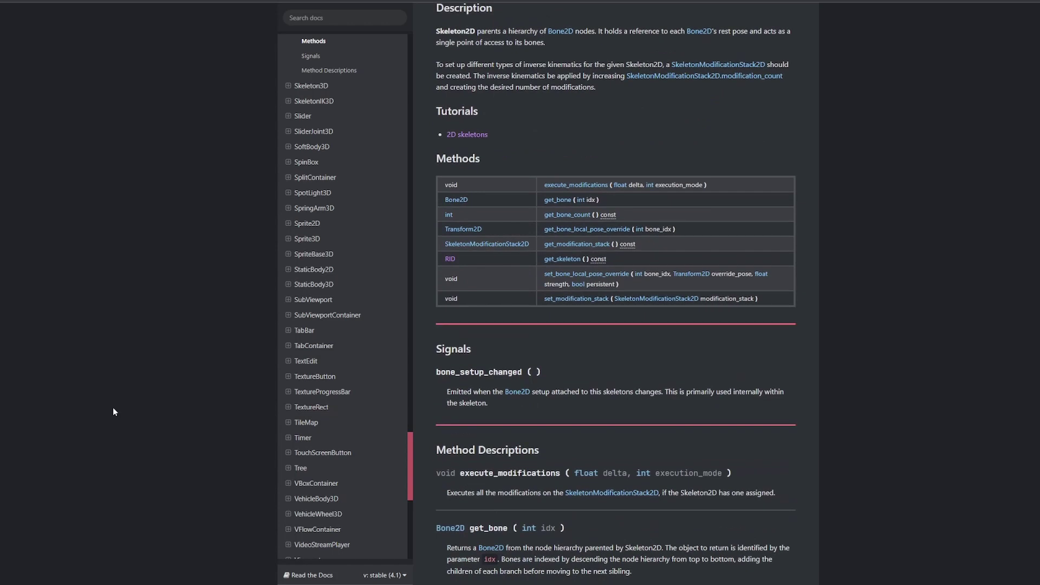
scroll(113, 411, down, 4)
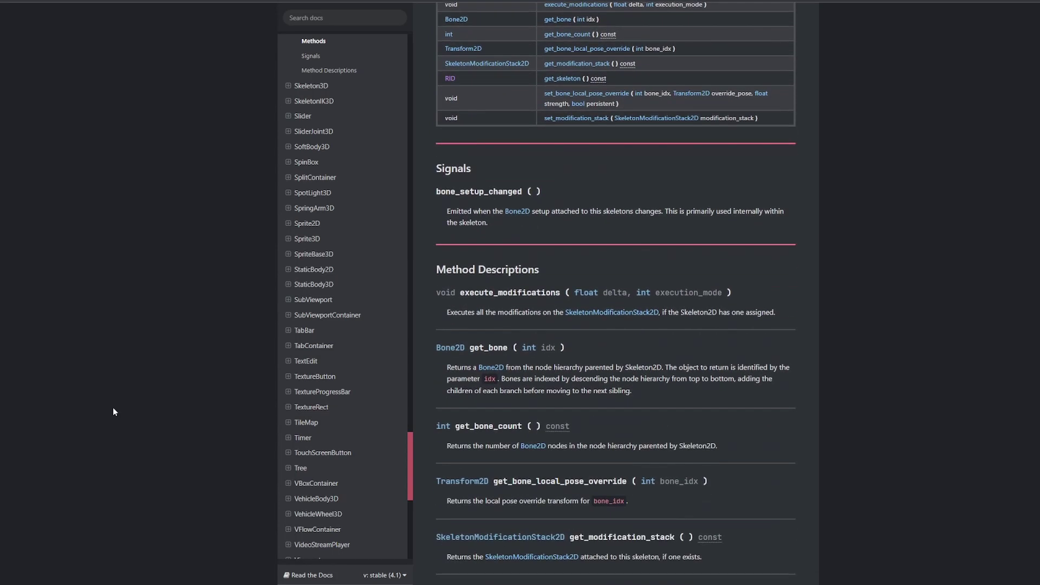
scroll(114, 412, down, 4)
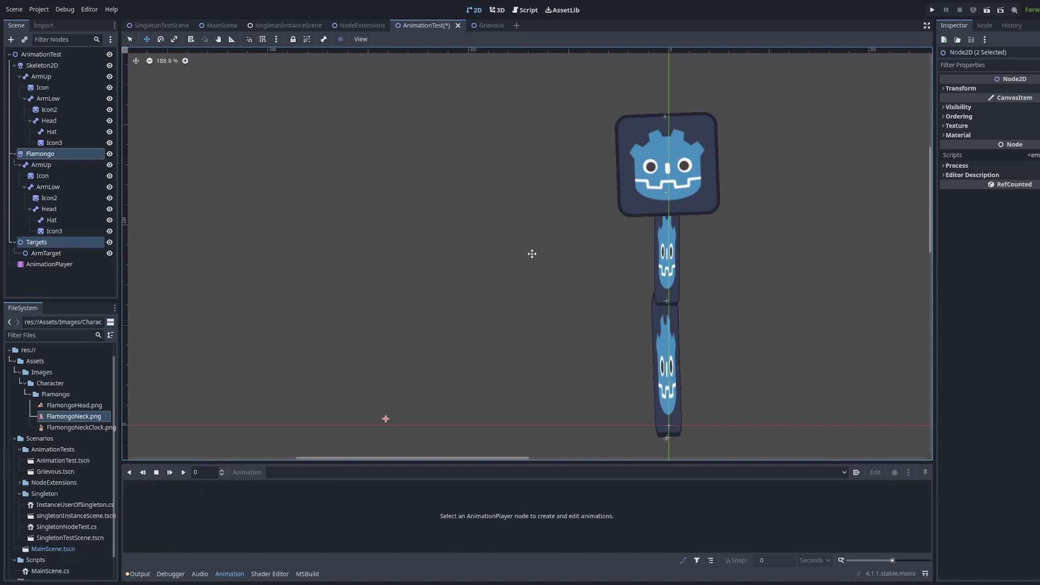
- Rotate the ArmUp bone to about -93.6° on the canvas, then rotate ArmLow
click(42, 76)
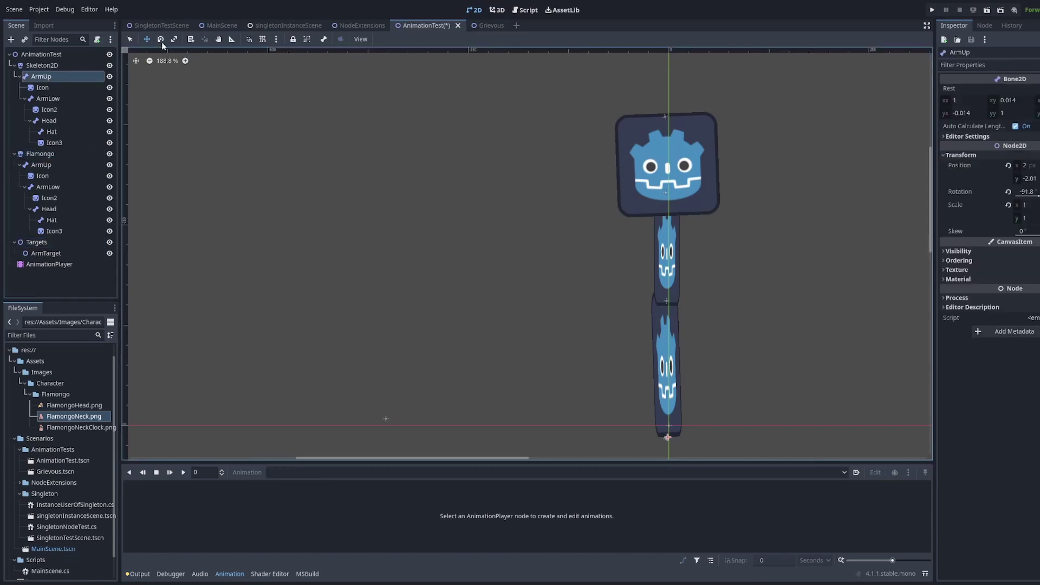
mouse_move(476, 230)
mouse_down()
mouse_move(463, 236)
mouse_move(484, 234)
mouse_up()
drag(476, 458, 564, 448)
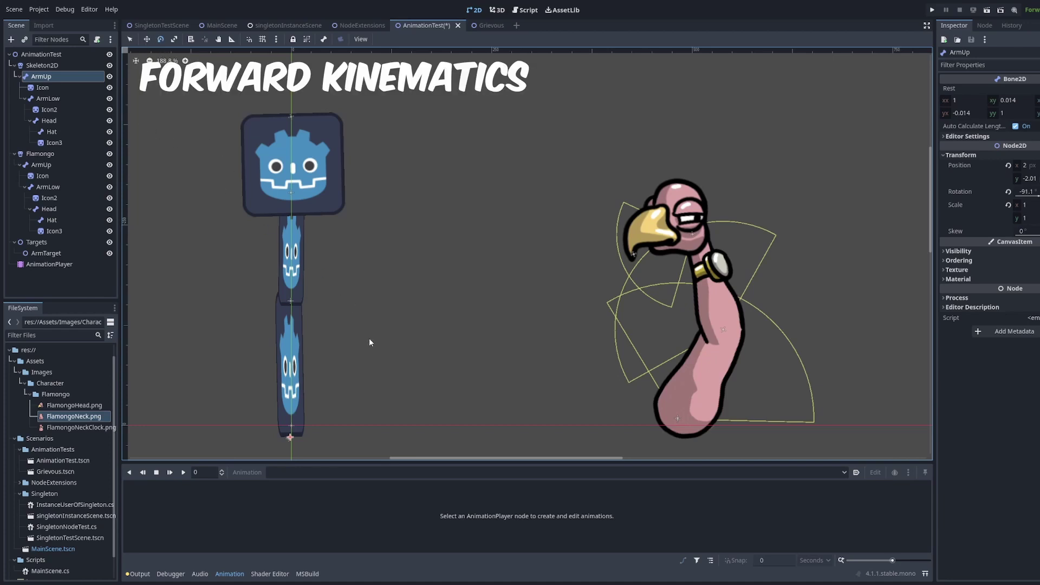
mouse_move(369, 338)
mouse_down()
mouse_move(400, 350)
mouse_move(356, 332)
mouse_move(366, 331)
mouse_up()
click(65, 101)
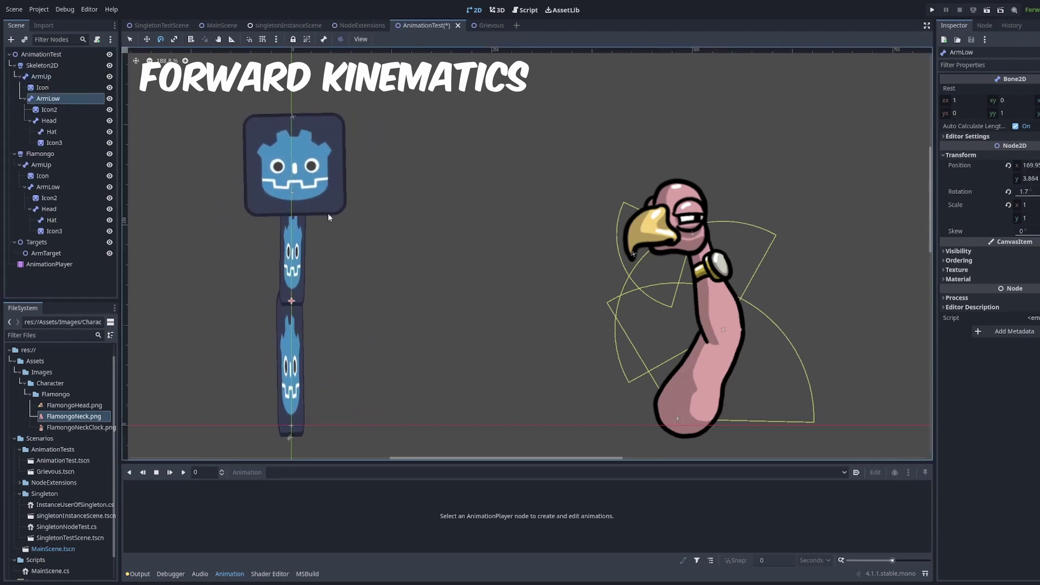
mouse_move(334, 220)
mouse_down()
mouse_move(369, 243)
mouse_move(314, 225)
mouse_move(346, 229)
mouse_up()
- Move ArmTarget down-left so the flamingo neck bends to follow it
click(53, 254)
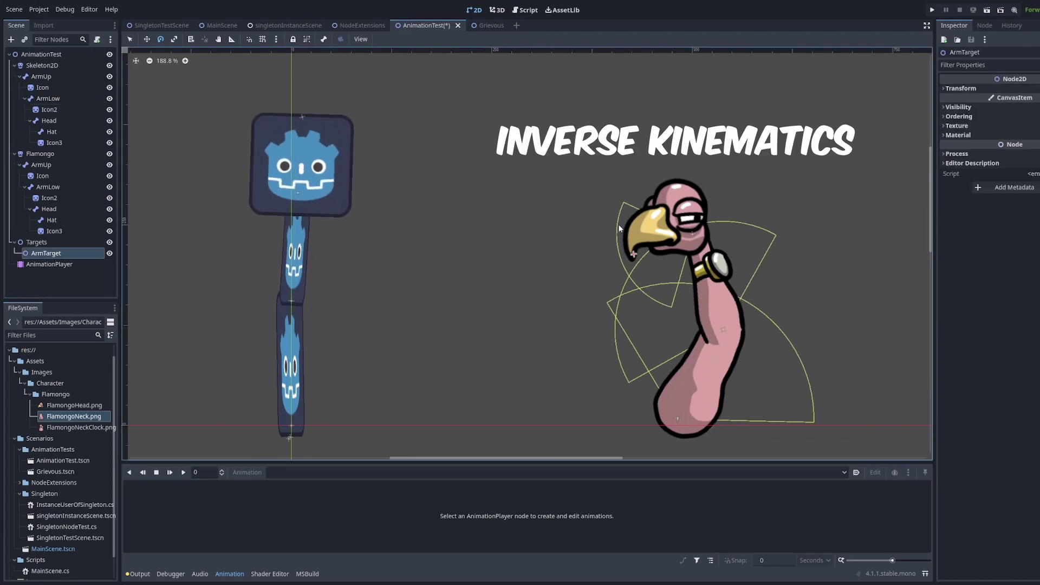
click(146, 39)
drag(577, 286, 600, 268)
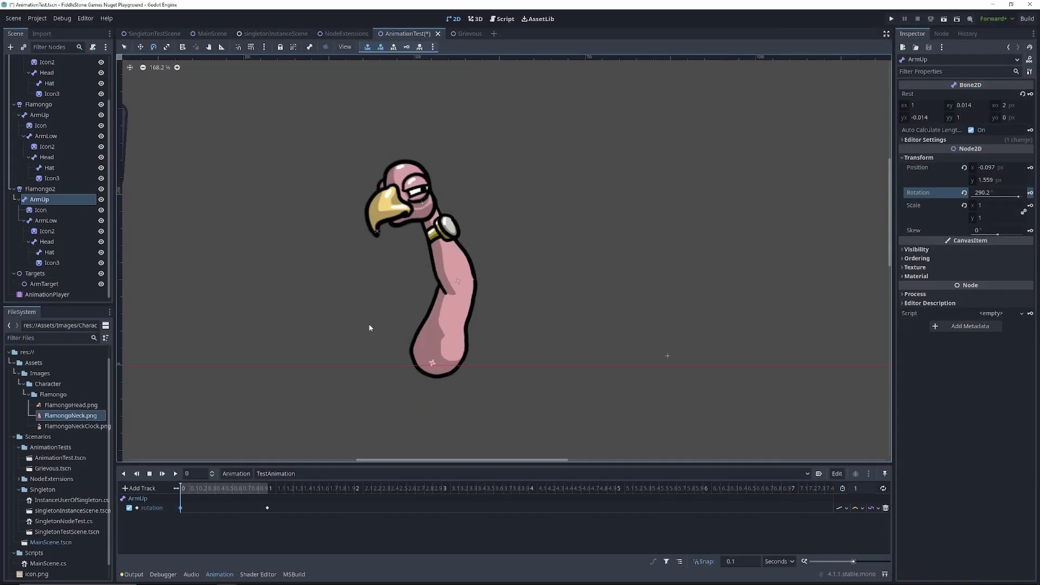
- Rotate Flamongo2's ArmUp to 360°, check its empty modification stack, and reselect ArmUp
mouse_move(479, 267)
mouse_down()
mouse_move(544, 281)
mouse_move(495, 266)
mouse_move(443, 272)
mouse_move(496, 269)
mouse_up()
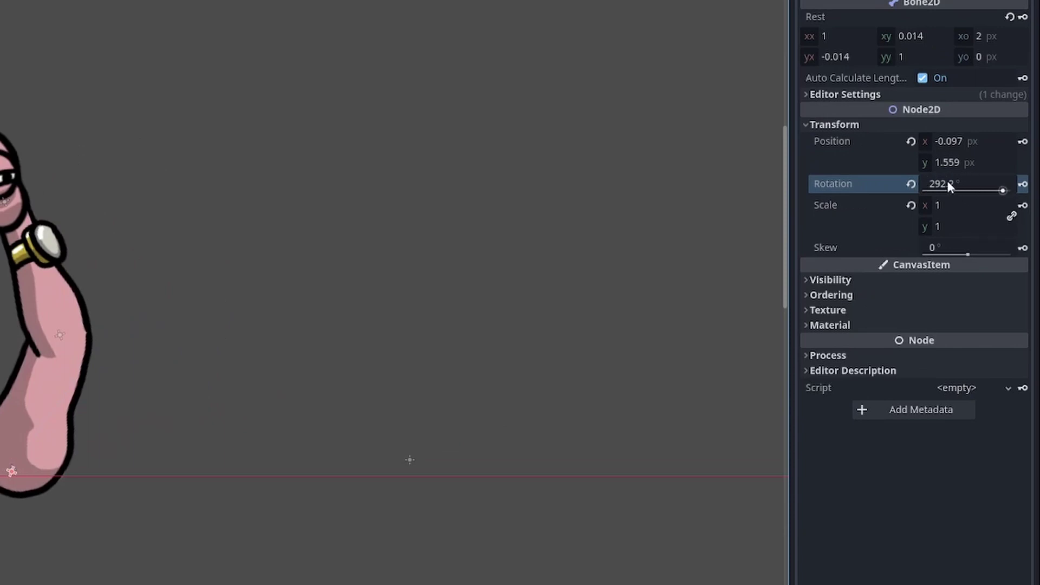
drag(1003, 191, 1017, 200)
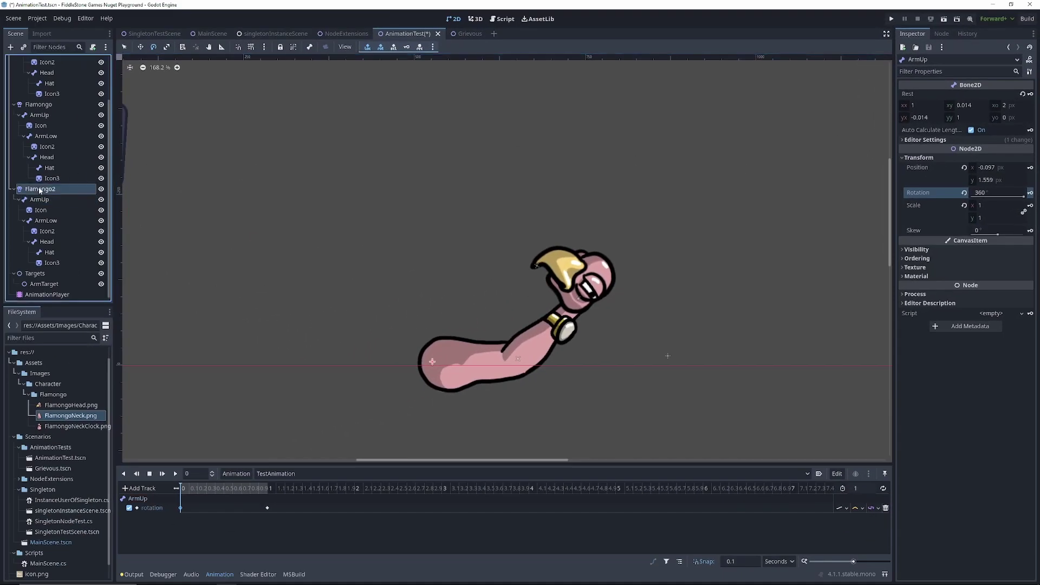
click(41, 188)
click(1022, 95)
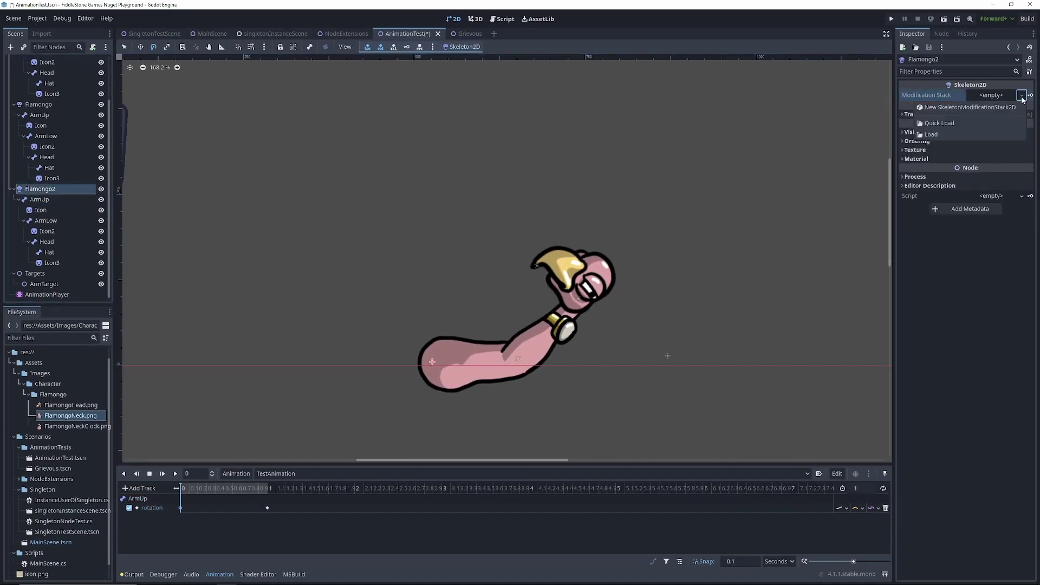
click(1001, 286)
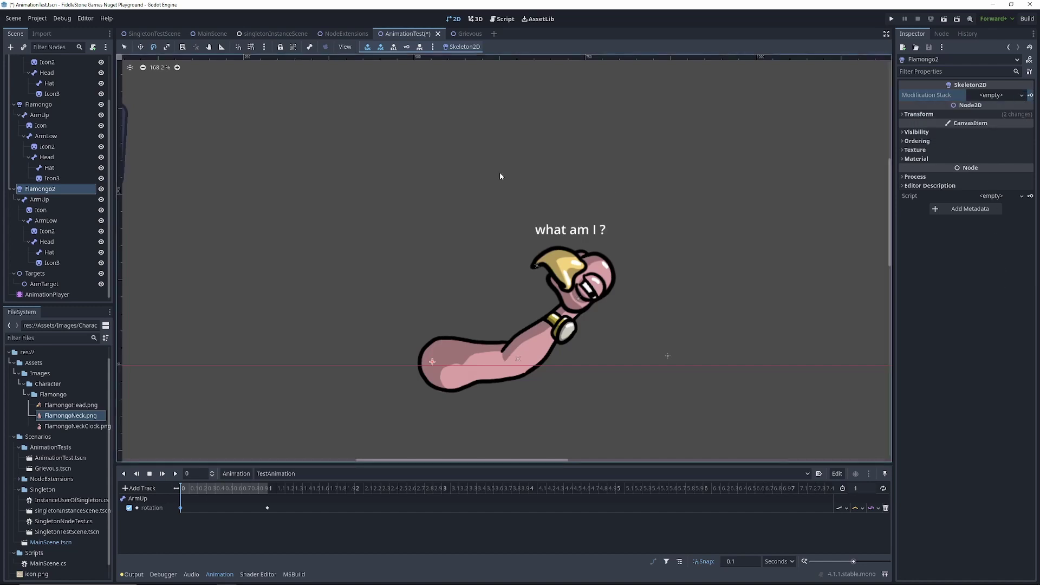
click(51, 200)
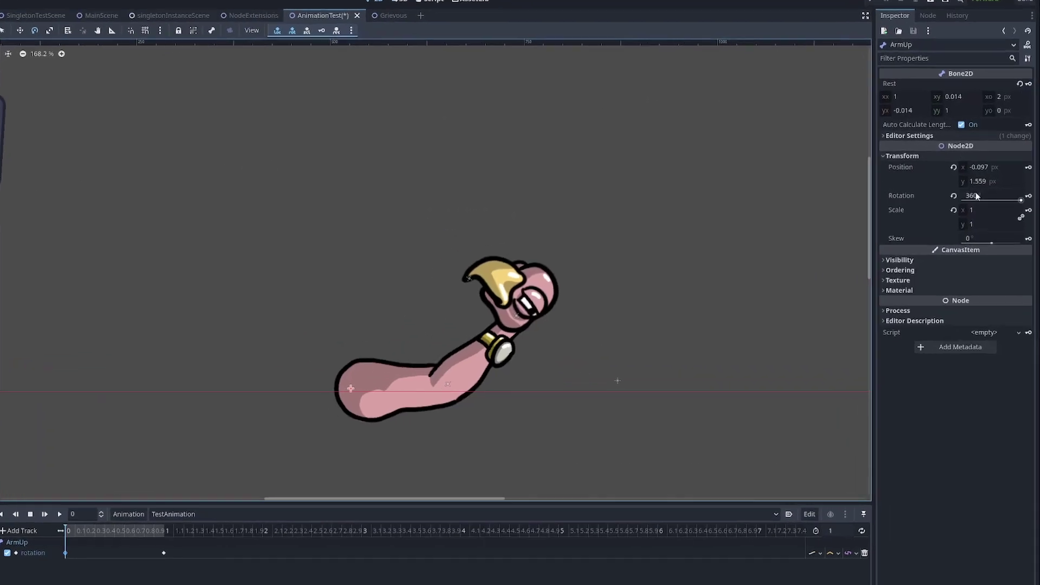
- Set Flamongo2's ArmUp rotation to 365, then to -5000, in the Inspector
click(998, 194)
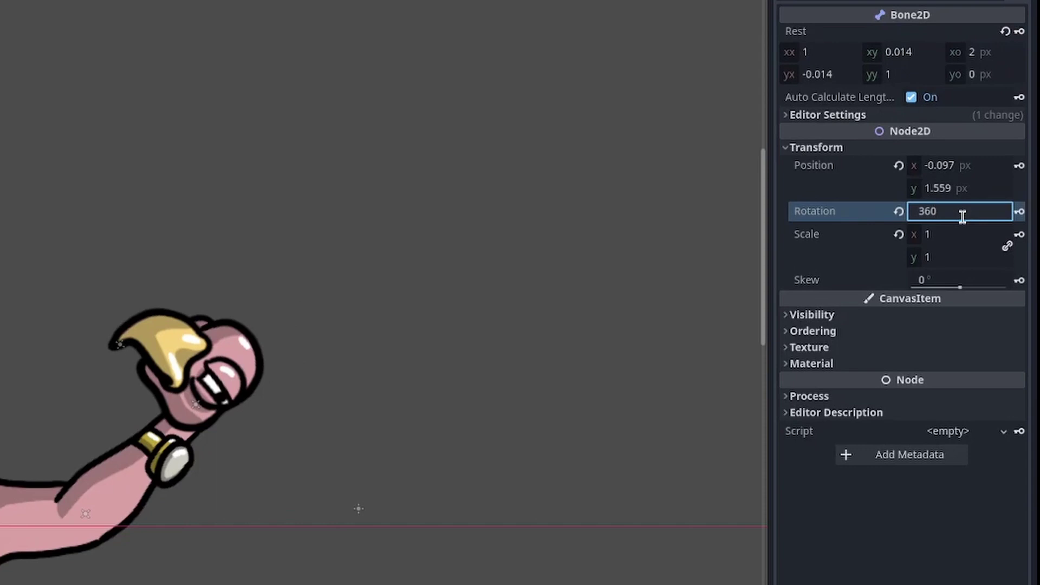
text(365)
key(Return)
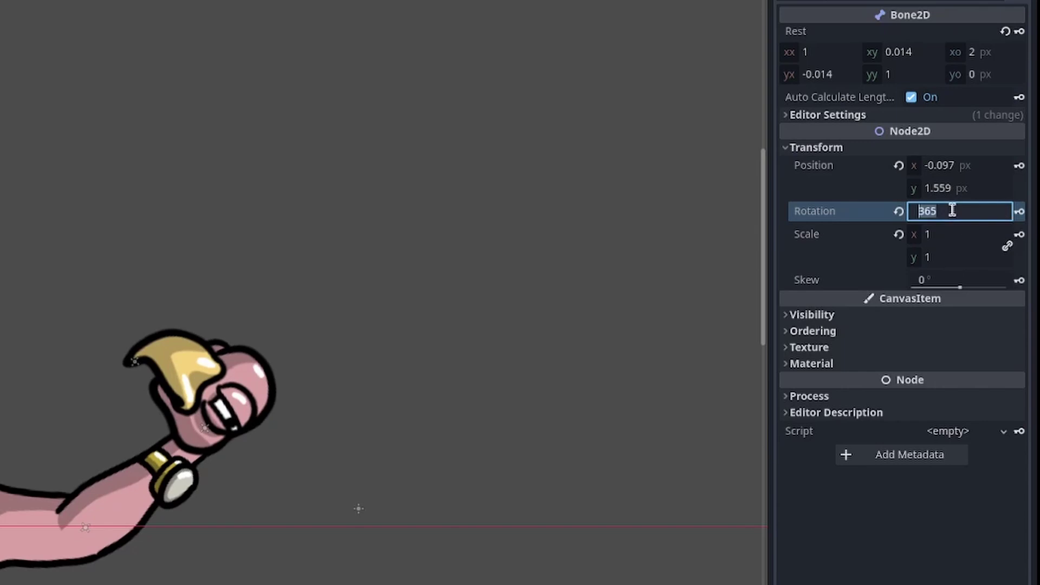
text(000)
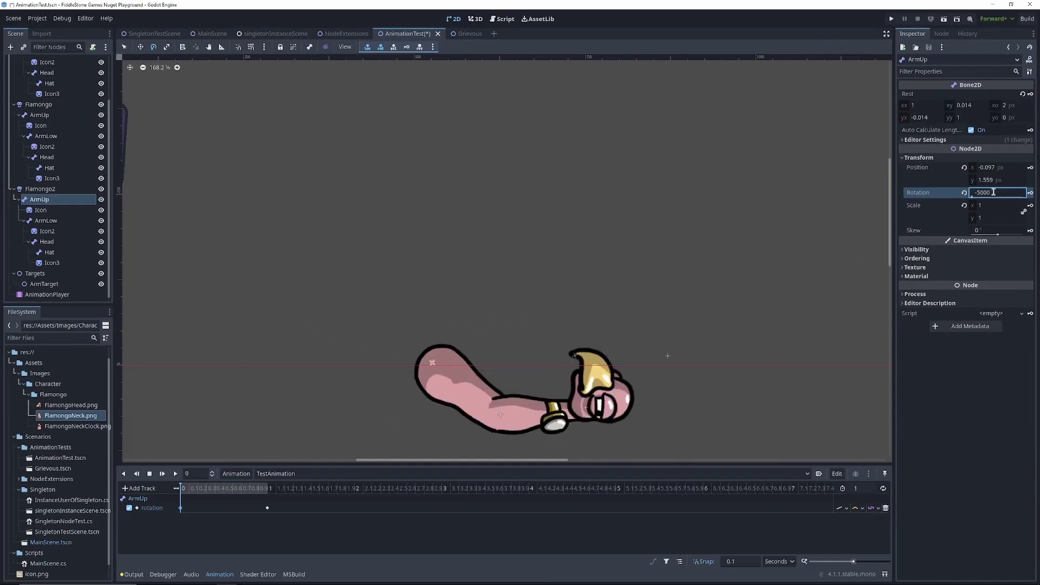
key(Return)
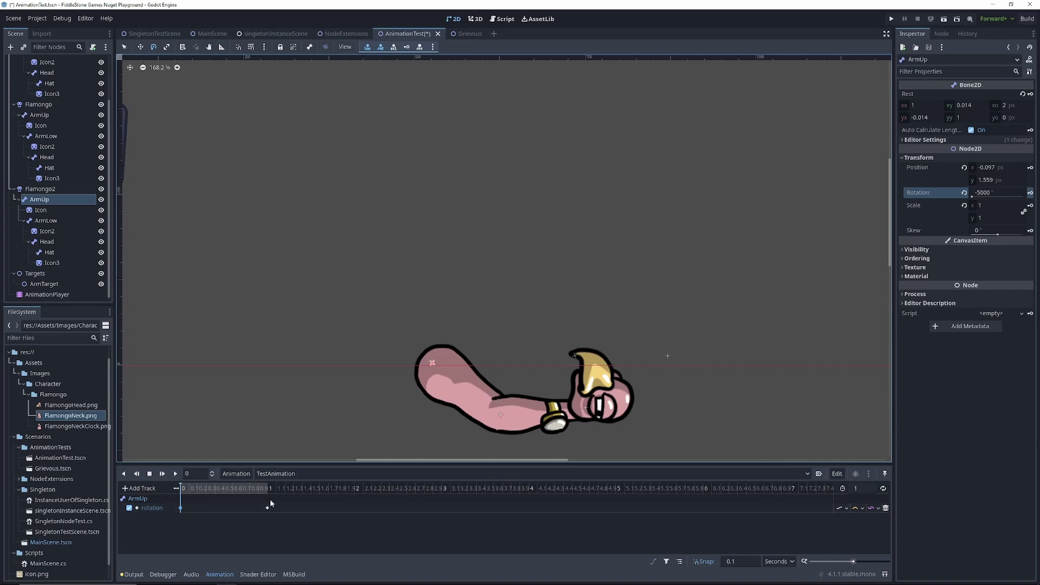
- Play the animation, then expand Flamongo's Modification Stack to show Element 0's joint data
click(176, 474)
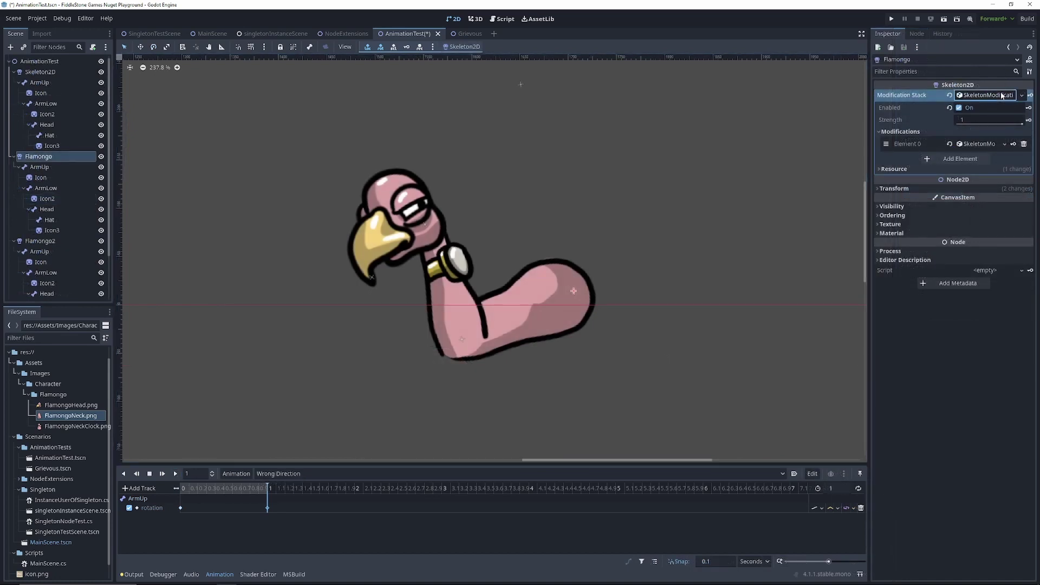
click(1002, 96)
click(1002, 95)
click(969, 144)
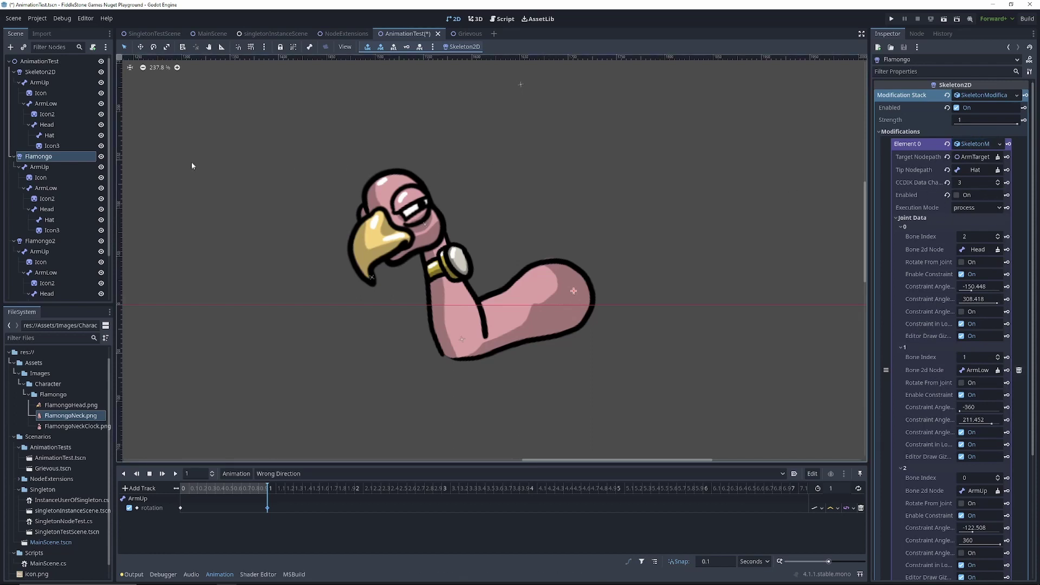
- Swing Flamongo's ArmUp rotation, move ArmTarget for the IK arm, then rotate the head down-left
click(60, 167)
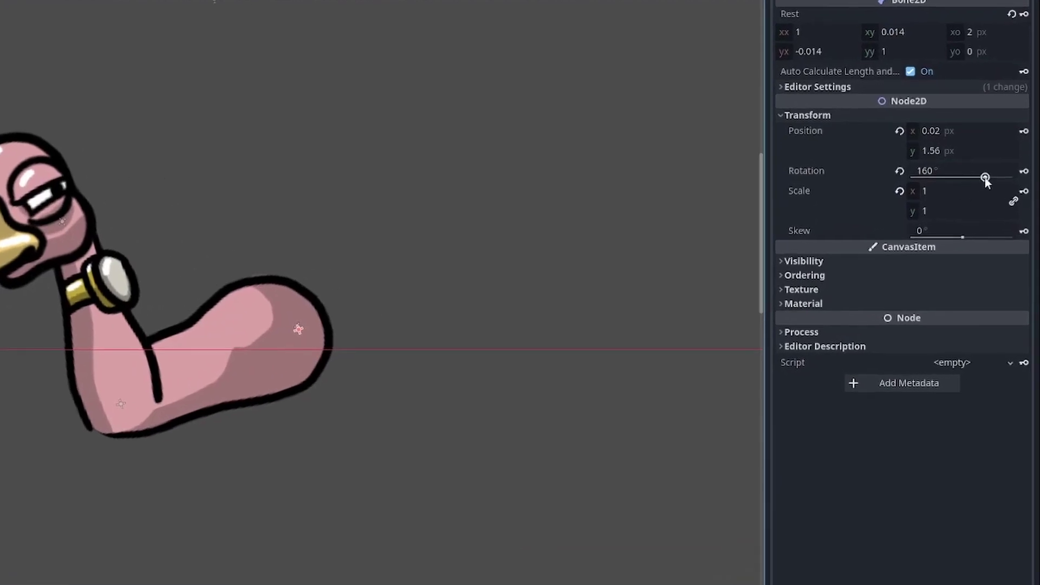
mouse_move(985, 178)
mouse_down()
mouse_move(996, 177)
mouse_move(979, 178)
mouse_up()
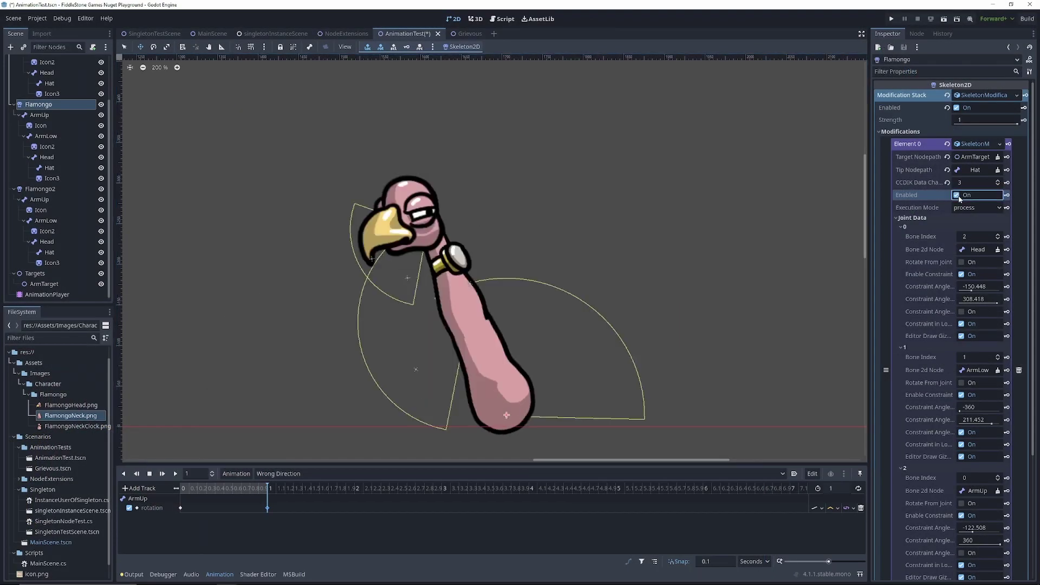
click(46, 286)
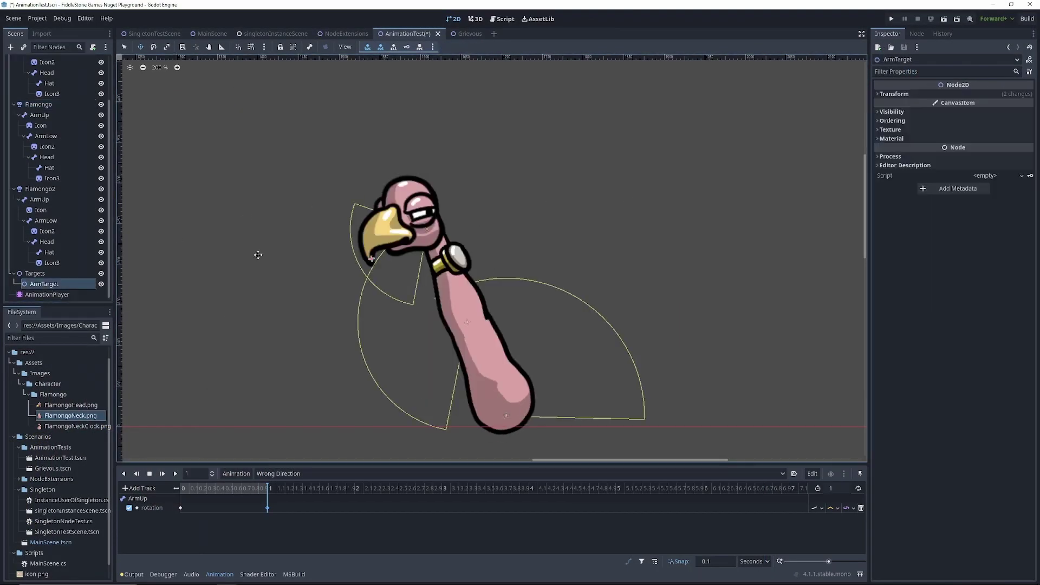
drag(297, 265, 613, 265)
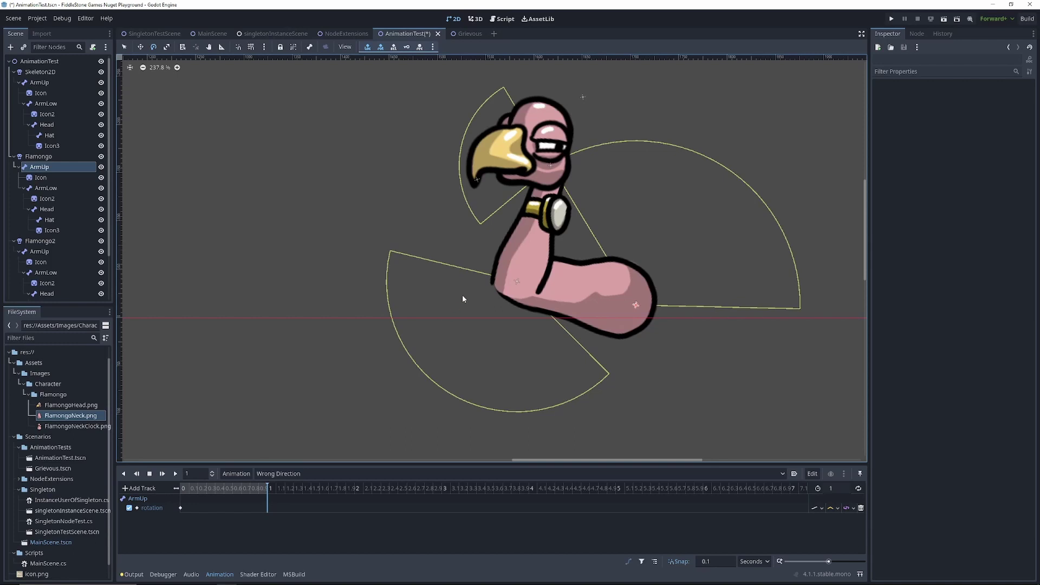
drag(463, 299, 428, 390)
- Insert a key on the ArmUp rotation track at 1 second and play it back
right_click(264, 508)
click(270, 514)
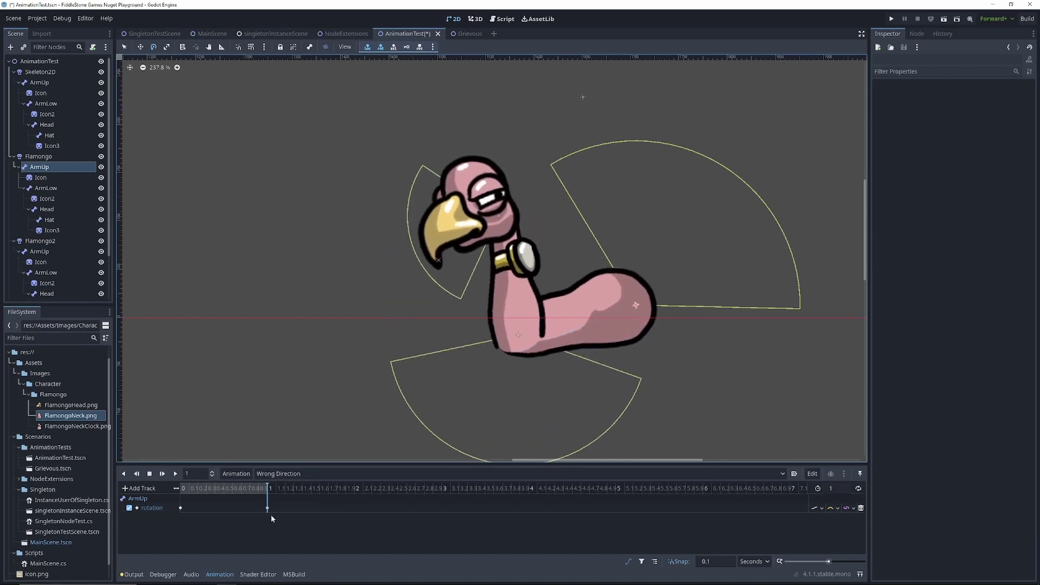
click(177, 475)
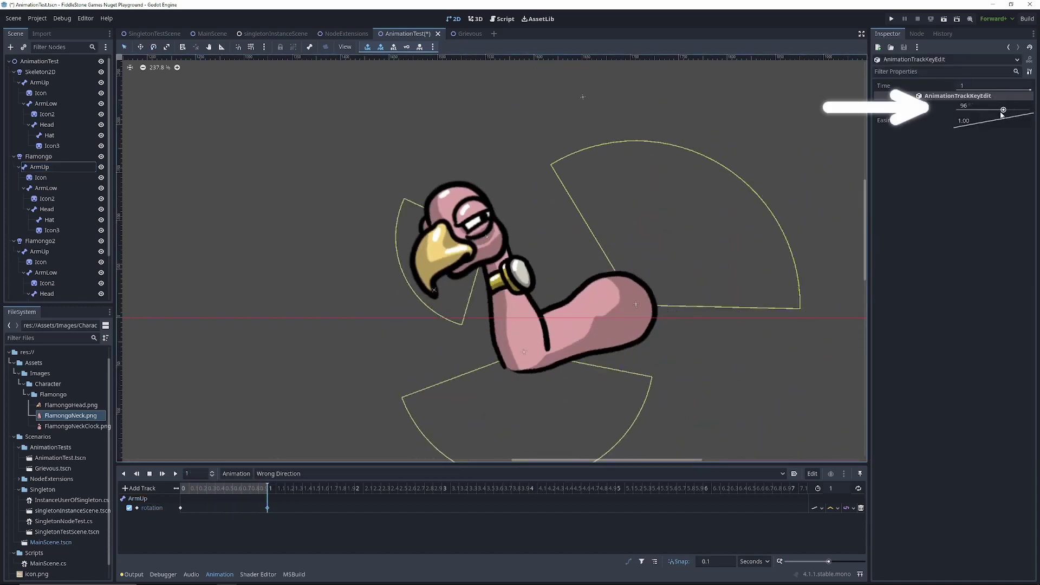
- Set the 1-second key's value to -200 and replay the animation
click(971, 108)
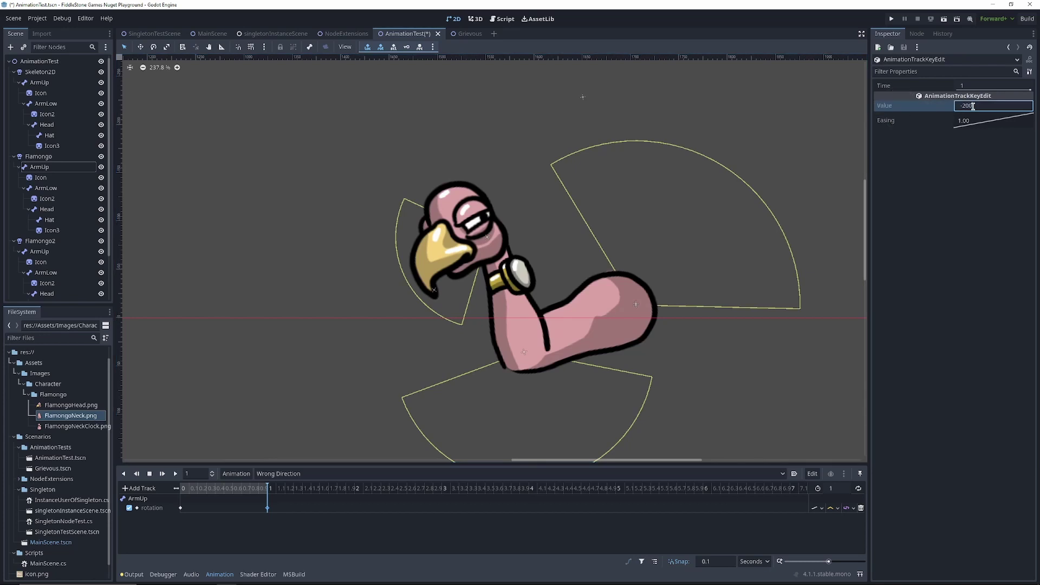
key(Return)
click(176, 475)
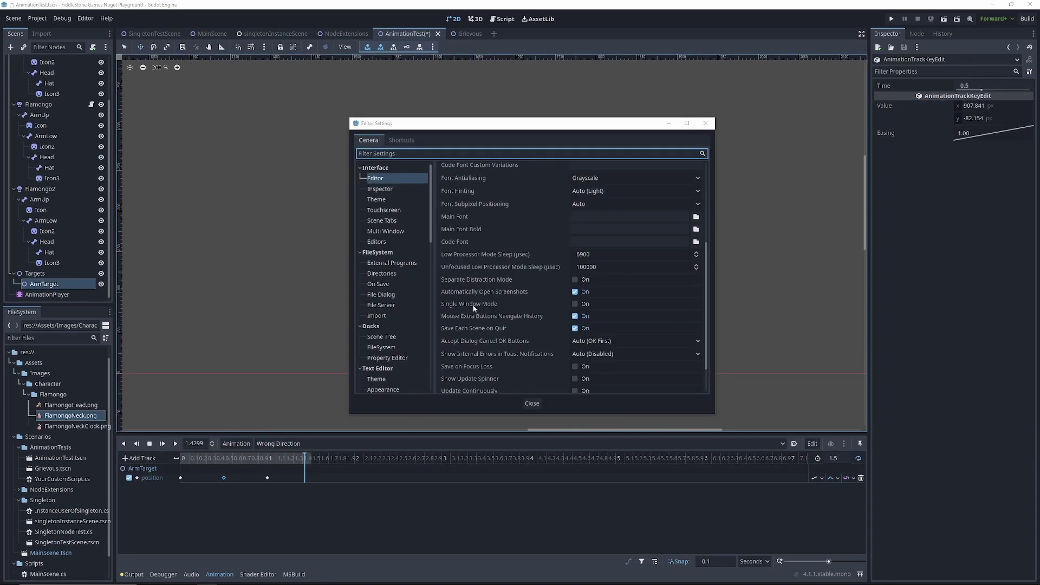
scroll(473, 308, up, 5)
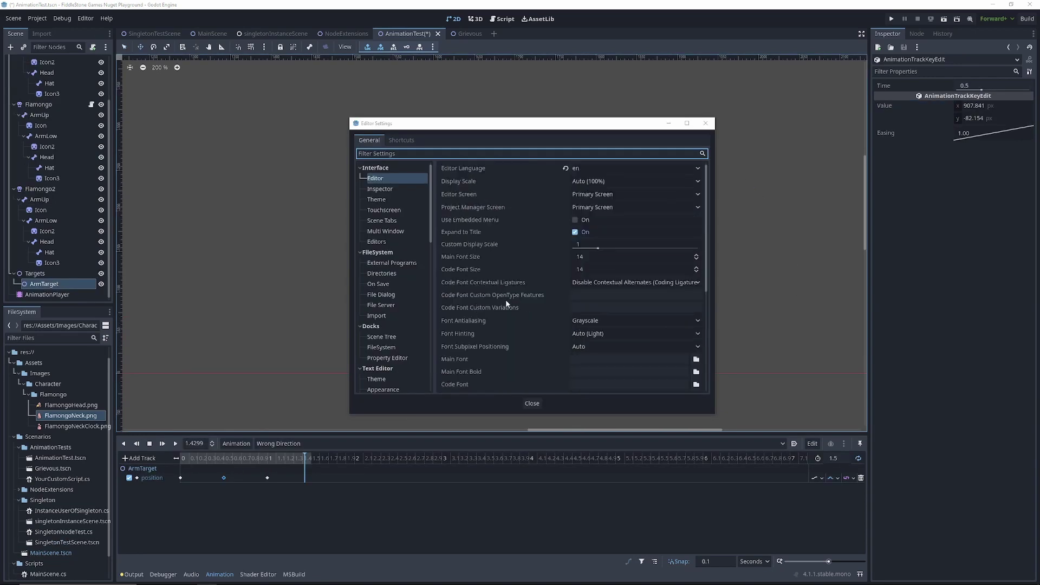
scroll(506, 302, down, 5)
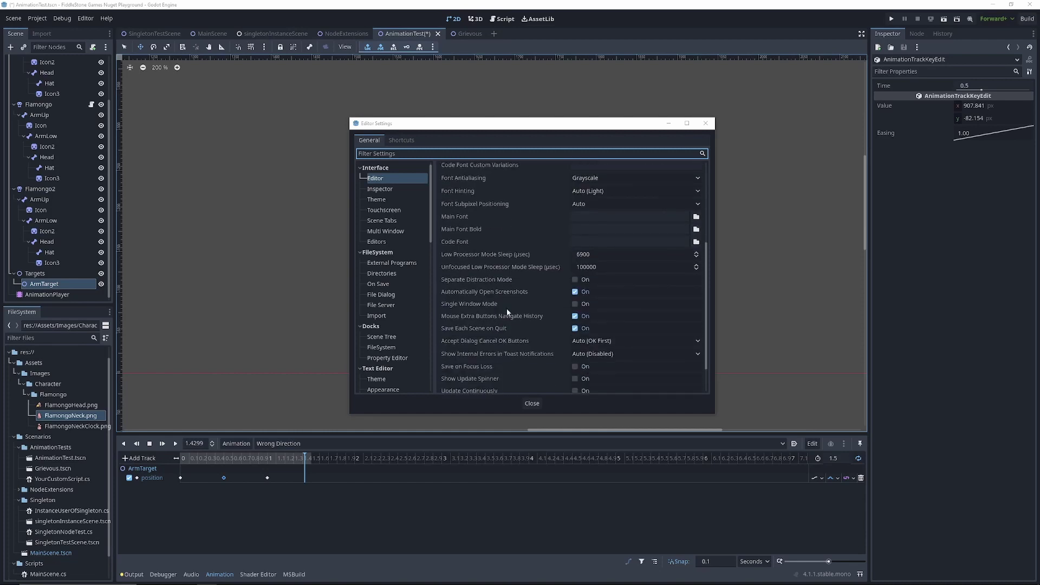
scroll(507, 312, down, 1)
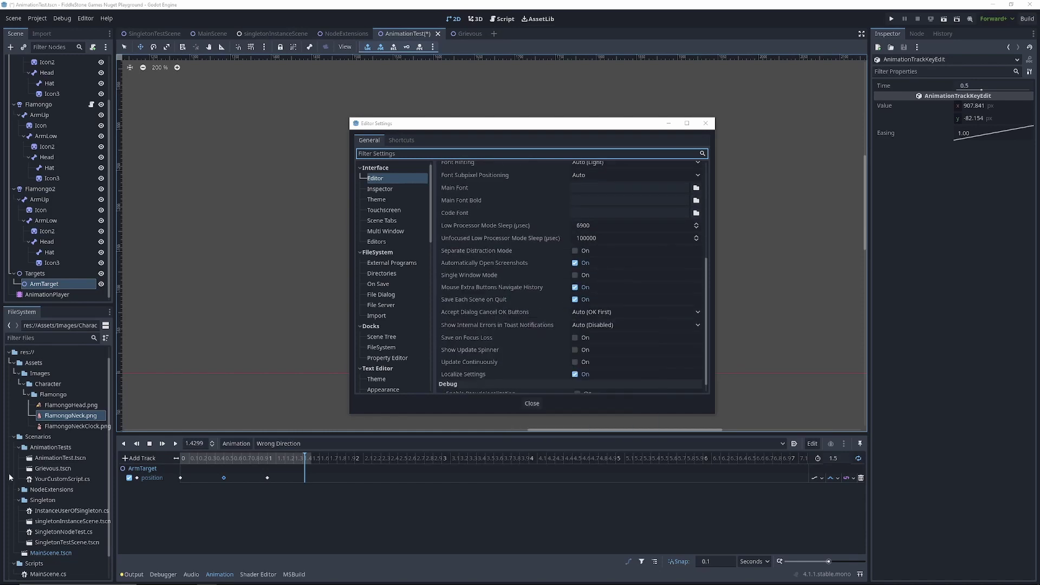
- Close Editor Settings and start a new property track on the ArmTarget node
key(Escape)
click(138, 458)
click(142, 471)
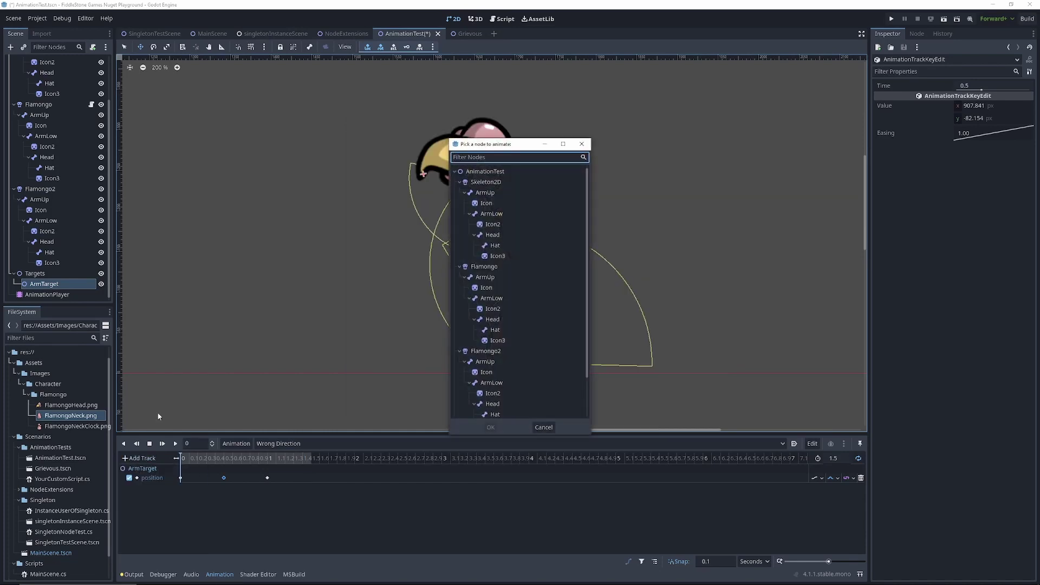
text(target)
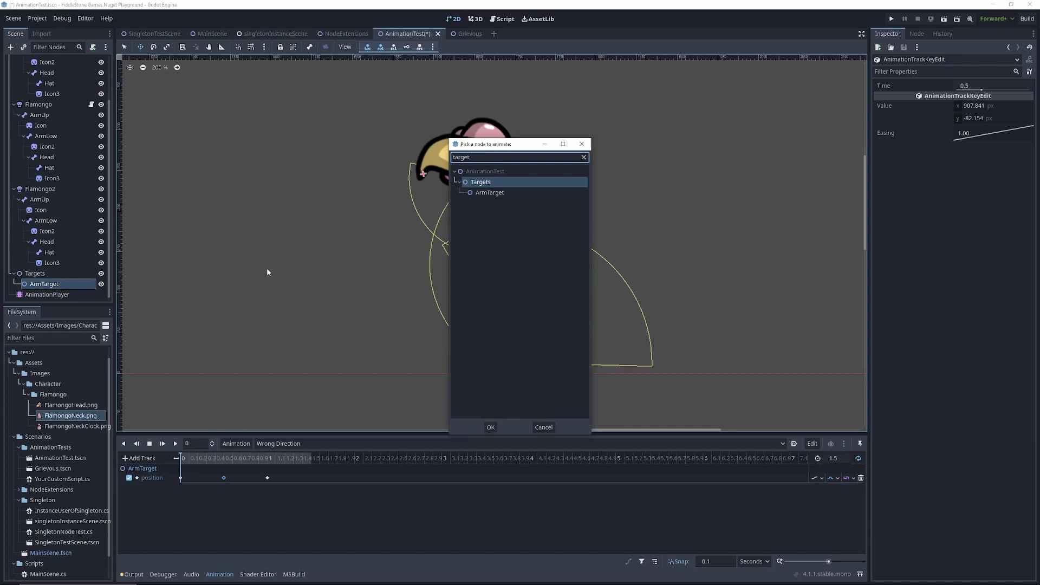
click(496, 195)
click(490, 427)
- Pick ArmTarget's position property, cancel the track, and play from the current position
click(238, 175)
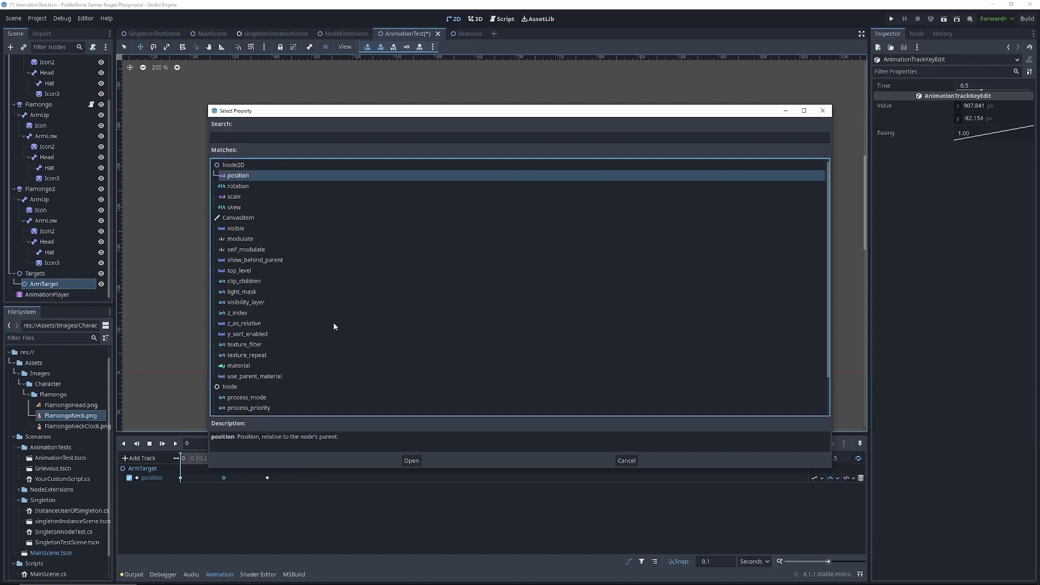
click(623, 461)
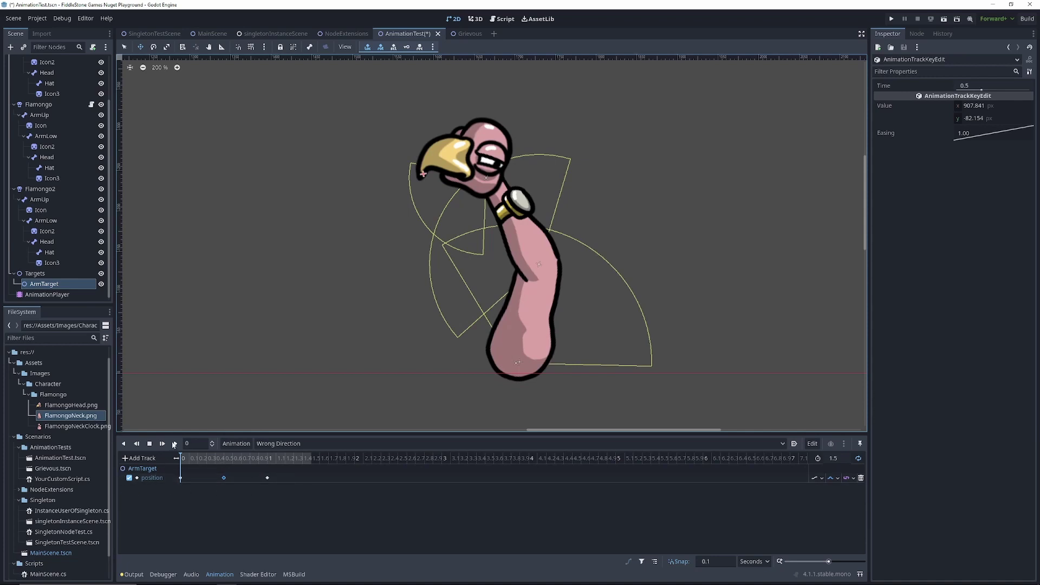
click(174, 443)
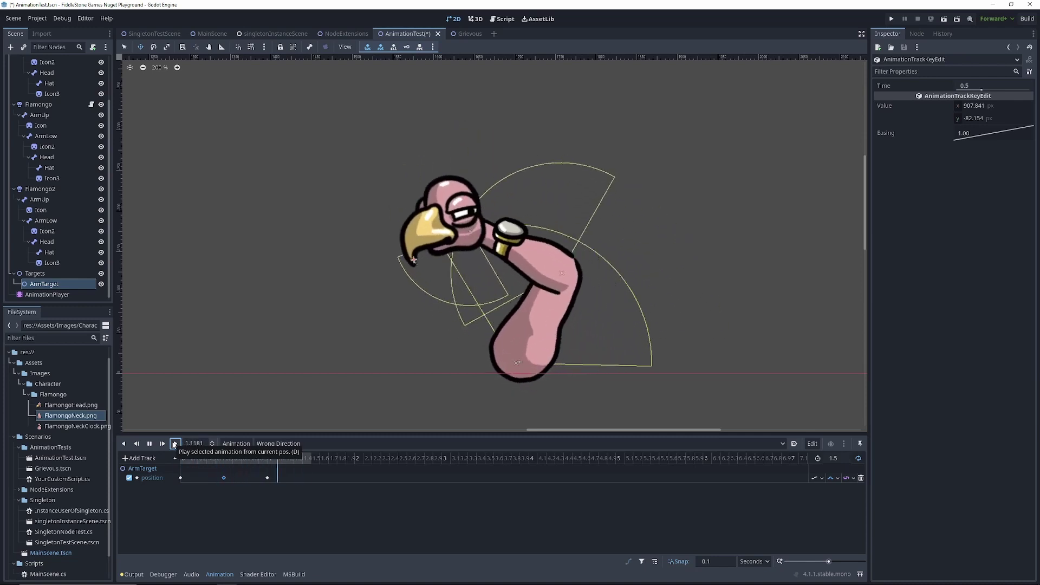
- Add a YourTestInteger property track on Flamongo and highlight line 7 of its script
click(152, 478)
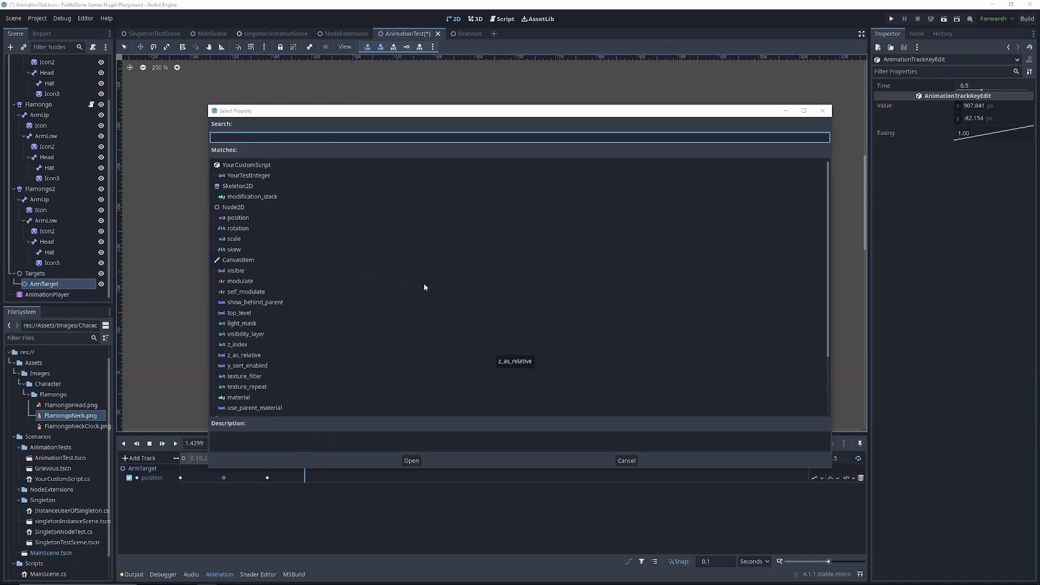
click(248, 175)
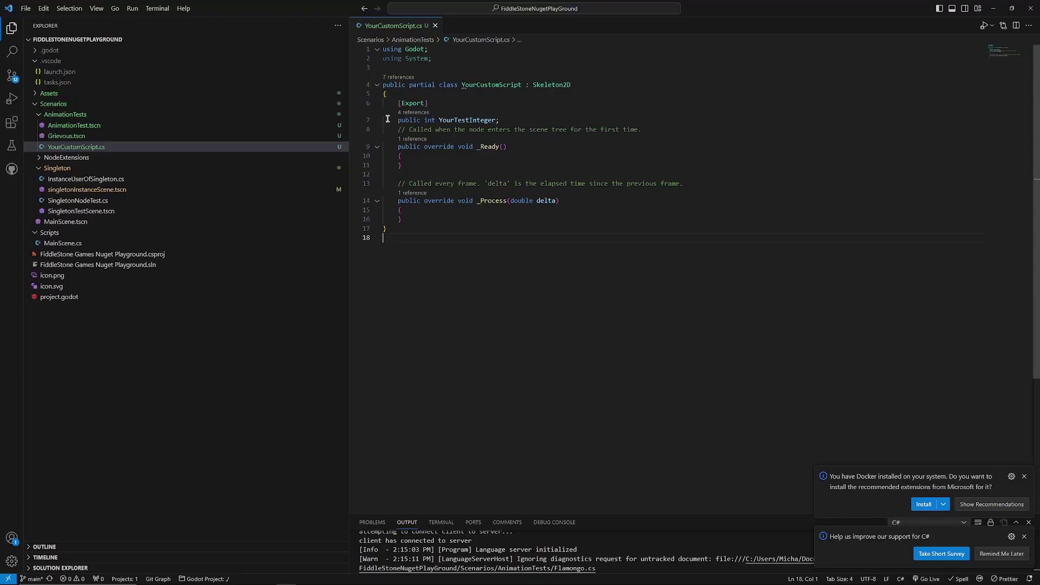
drag(383, 120, 531, 124)
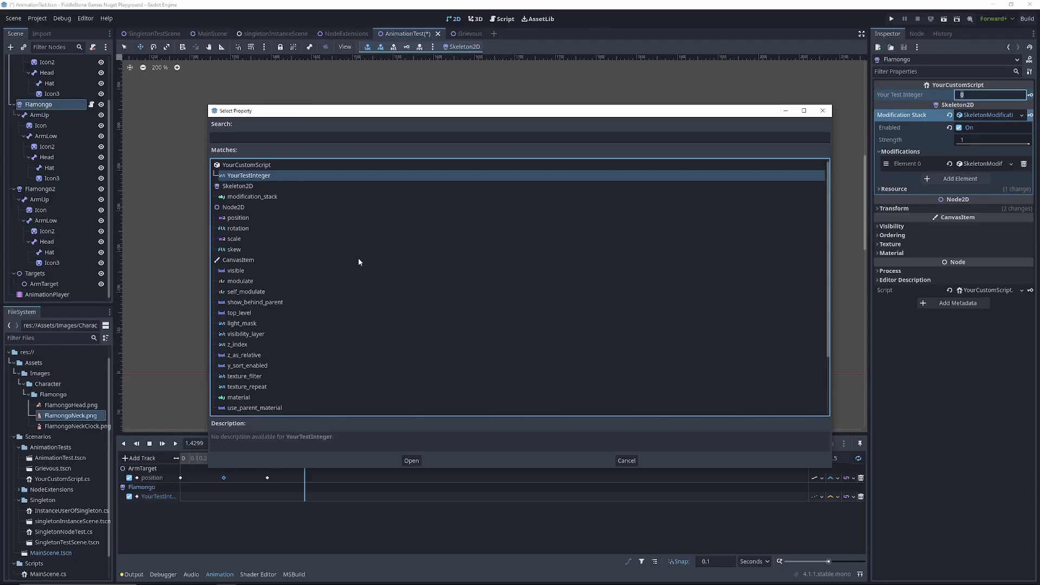
- Read the script property's description, then view the AnimationTree state machine with Wrong Direction deselected
scroll(329, 297, down, 3)
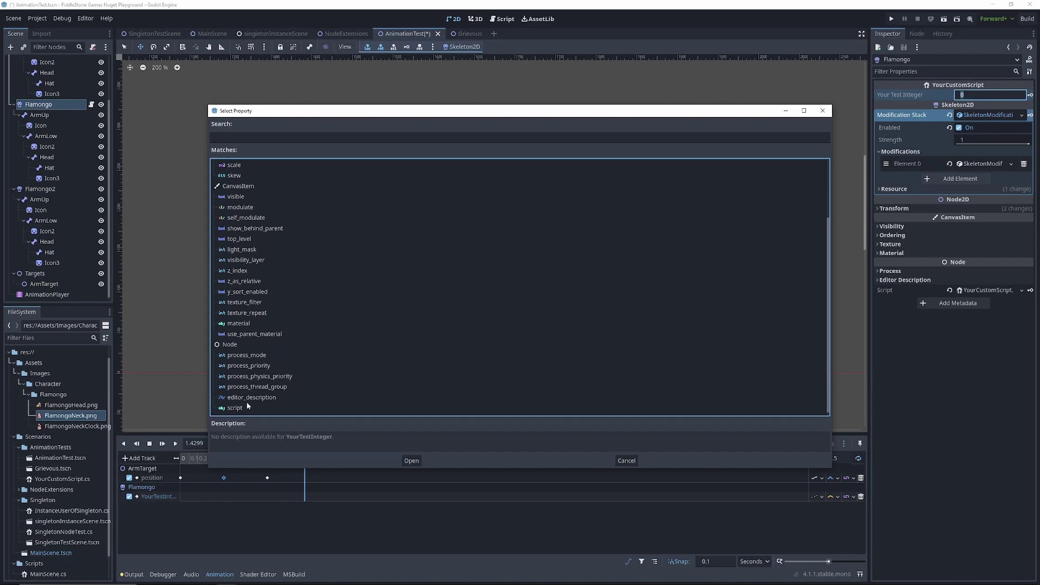
click(242, 410)
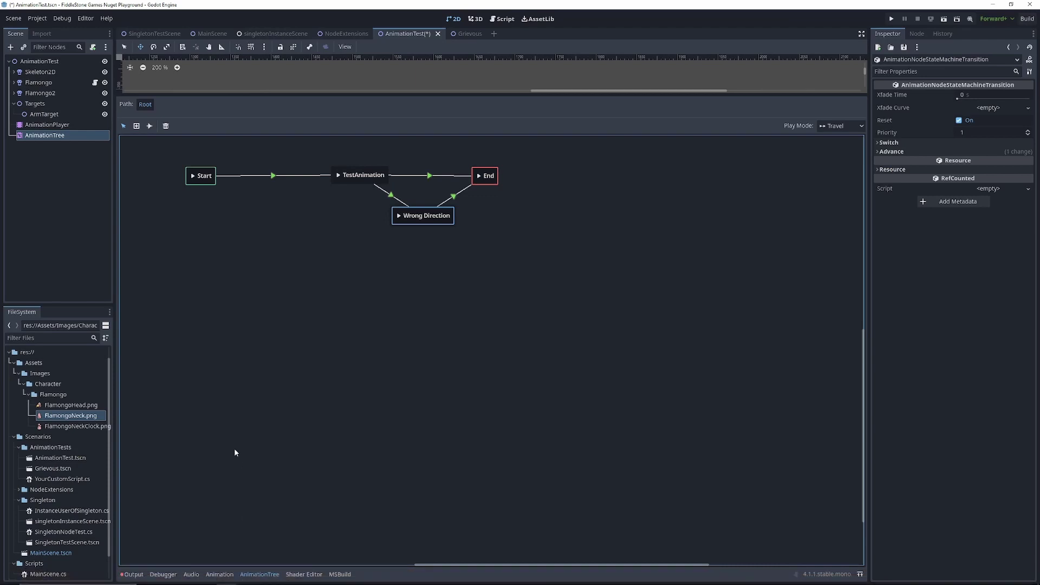
click(233, 446)
- Add a BlendTree state to the Root graph and nest a StateMachine node inside it
right_click(266, 214)
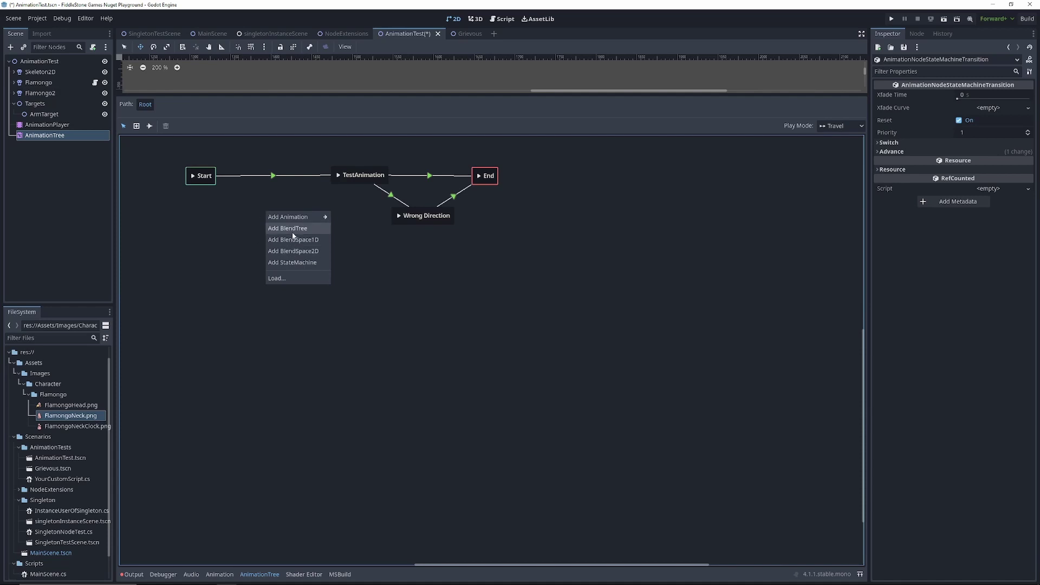
click(293, 235)
click(282, 209)
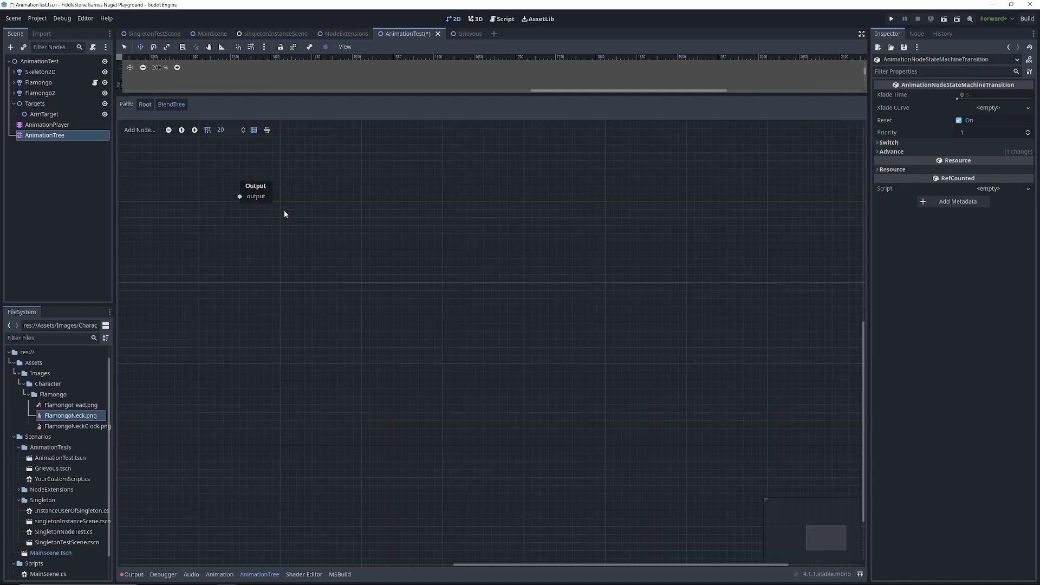
right_click(297, 215)
click(326, 366)
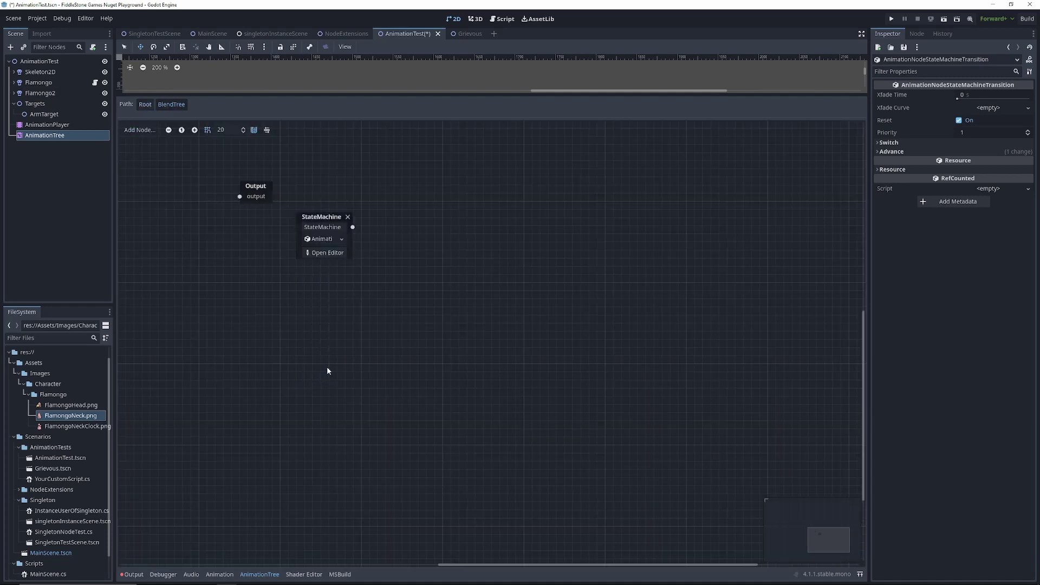
click(327, 252)
- Inside that StateMachine, add another BlendTree holding a further nested StateMachine
right_click(303, 227)
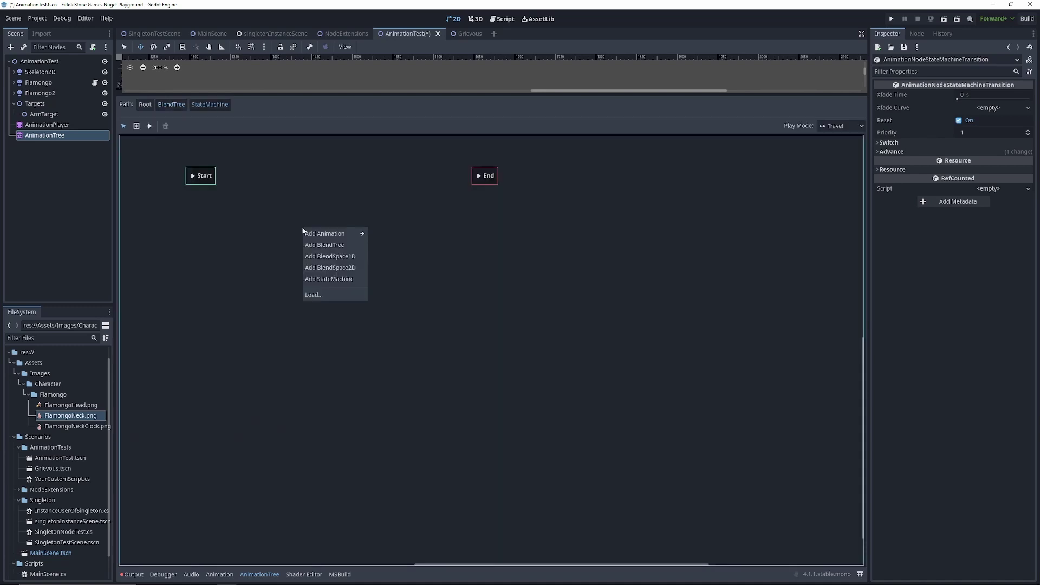
click(327, 245)
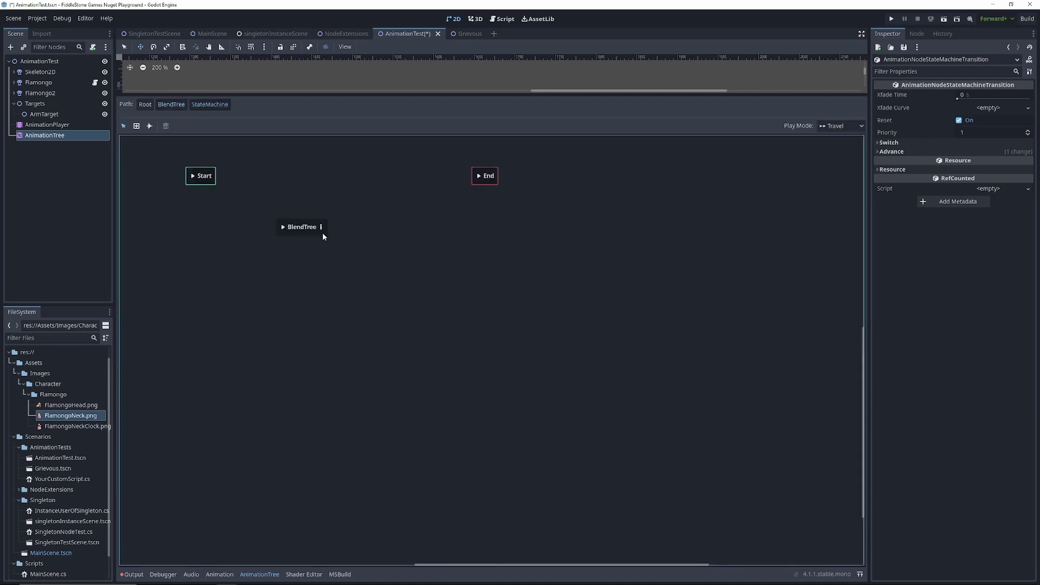
click(319, 227)
right_click(319, 231)
click(359, 395)
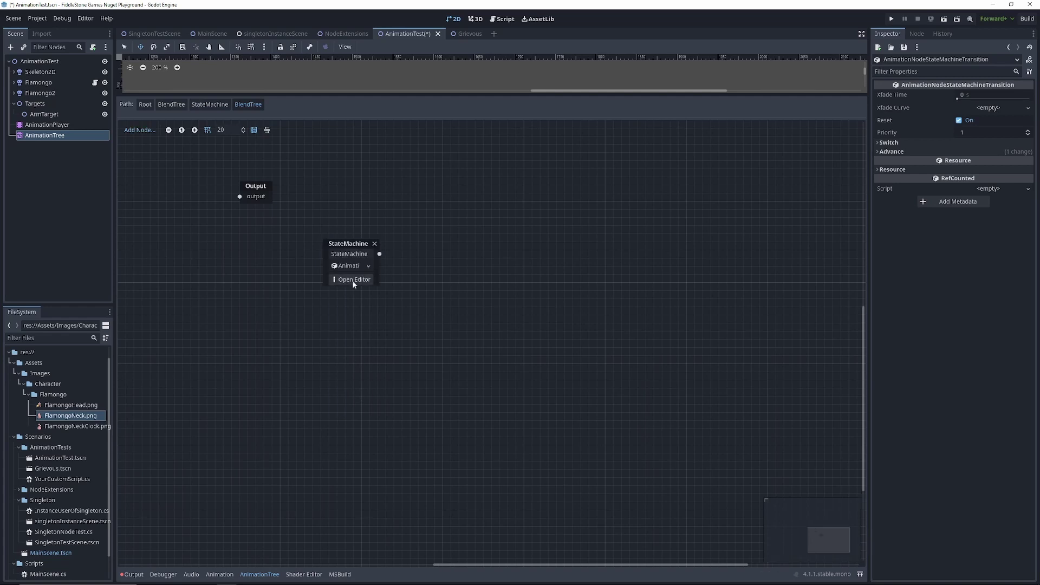
click(358, 283)
right_click(352, 247)
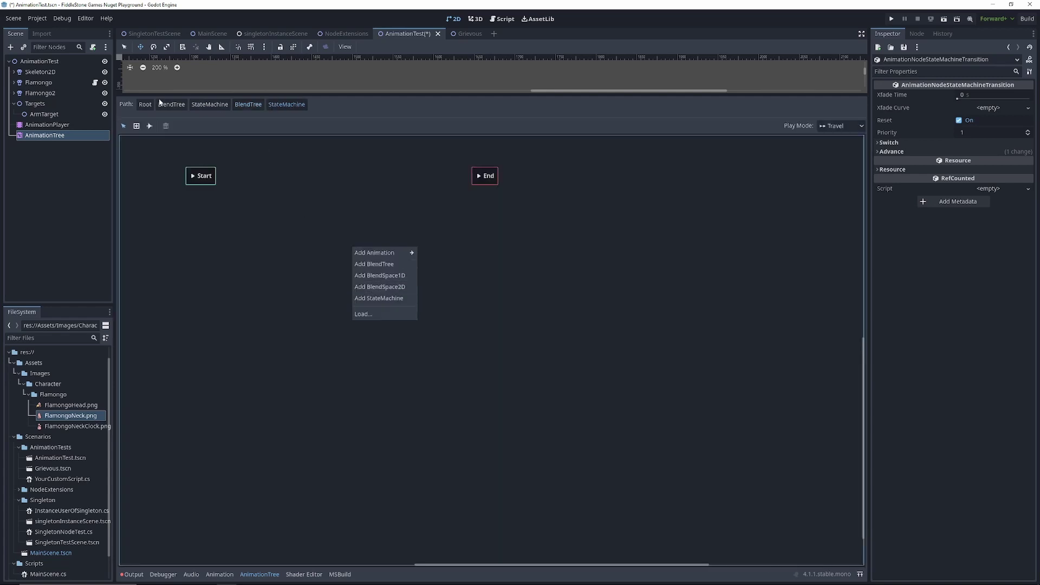
- Climb back through the nesting levels to the Root state machine
click(232, 105)
click(210, 104)
click(171, 105)
click(145, 105)
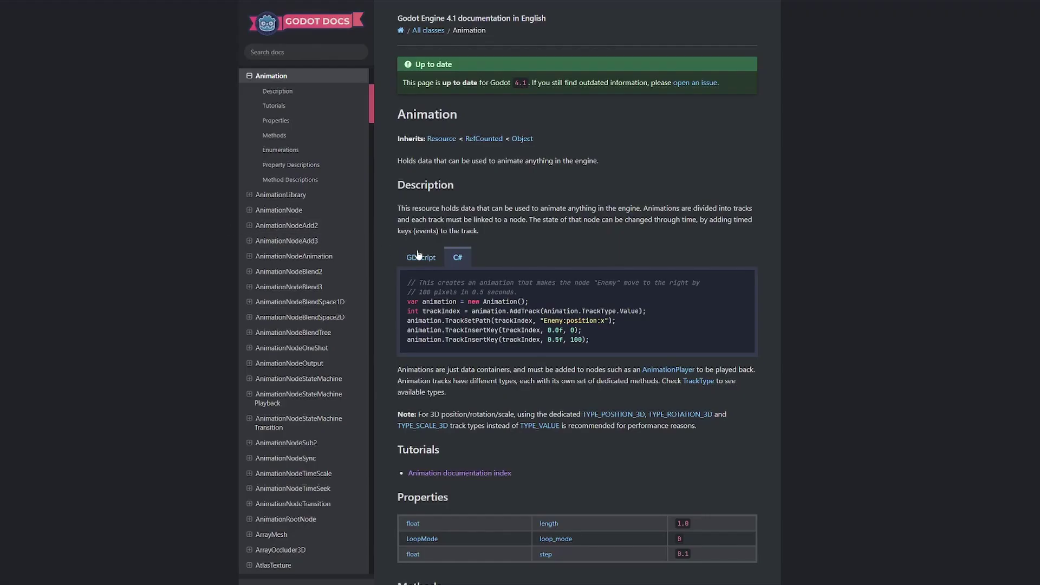
- Compare the GDScript and C# versions of the docs example, ending on C#
click(419, 256)
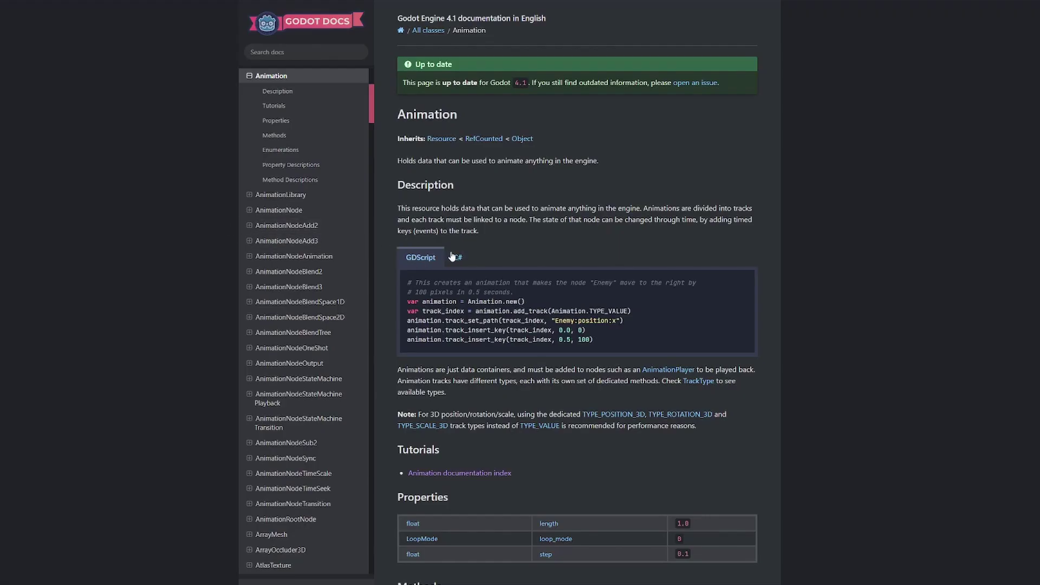
click(457, 258)
click(431, 257)
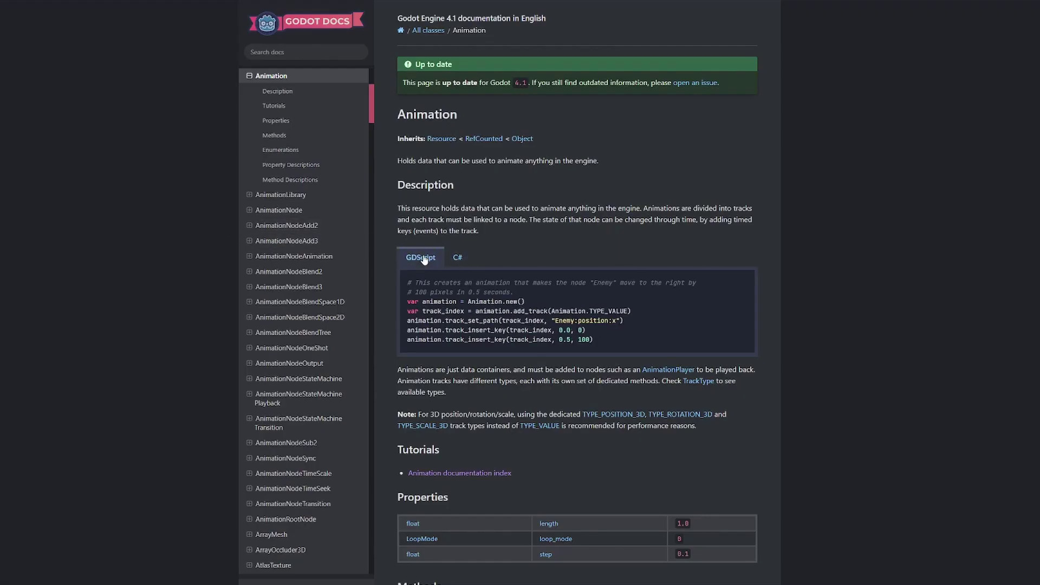
click(455, 260)
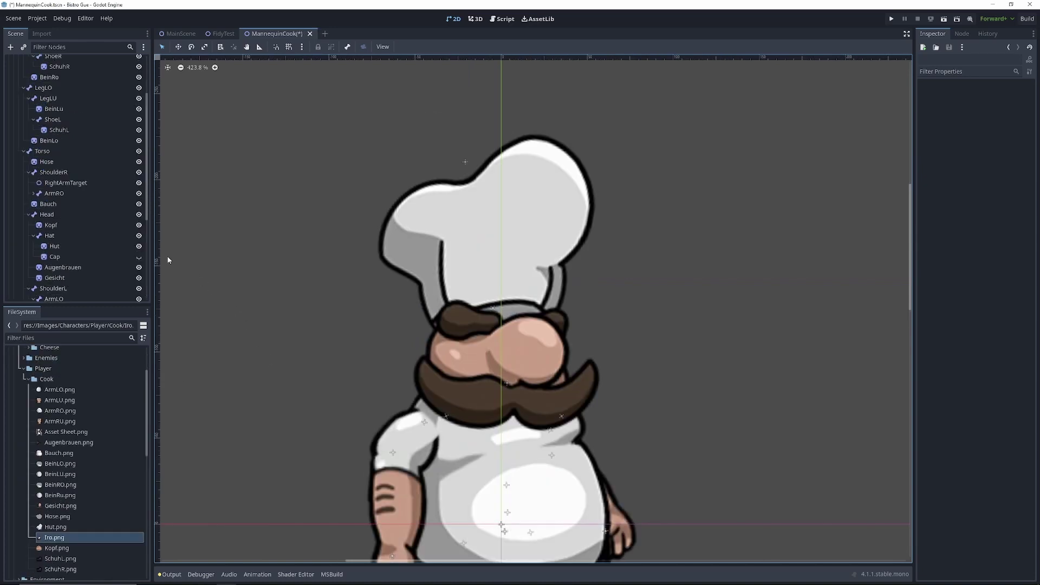
- Swap the cook's chef hat for the Cap, then undo to restore the chef hat
click(139, 246)
click(138, 256)
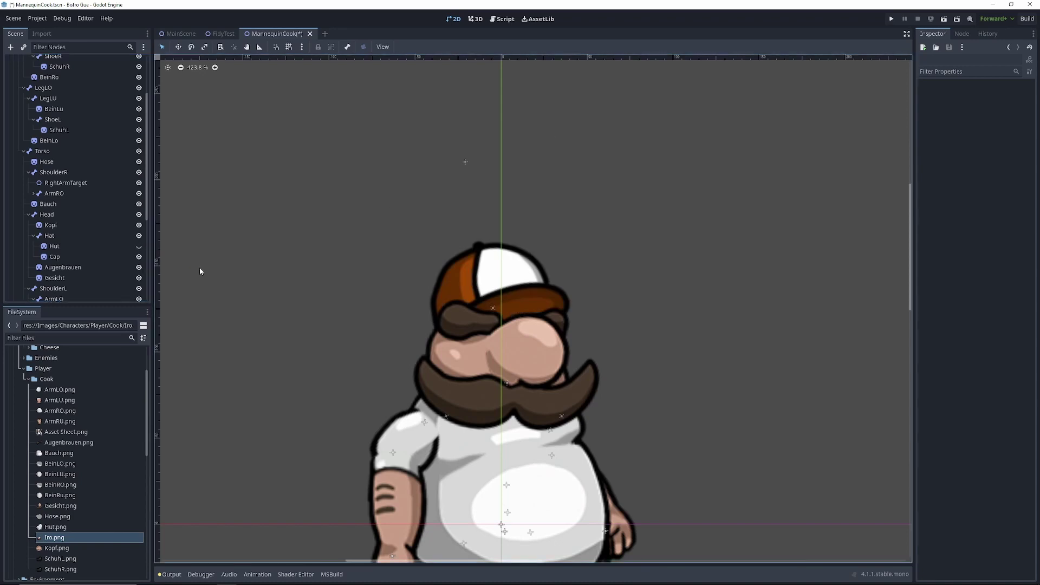
key(ctrl+z)
key(ctrl+z)
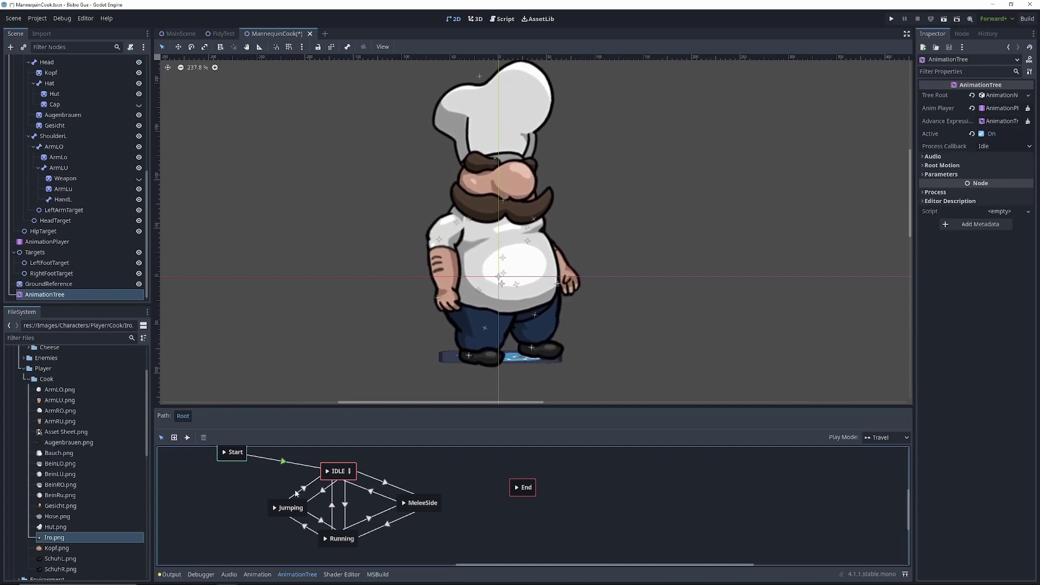
- Preview the Running, Jumping and MeleeSide states on the cook
click(324, 539)
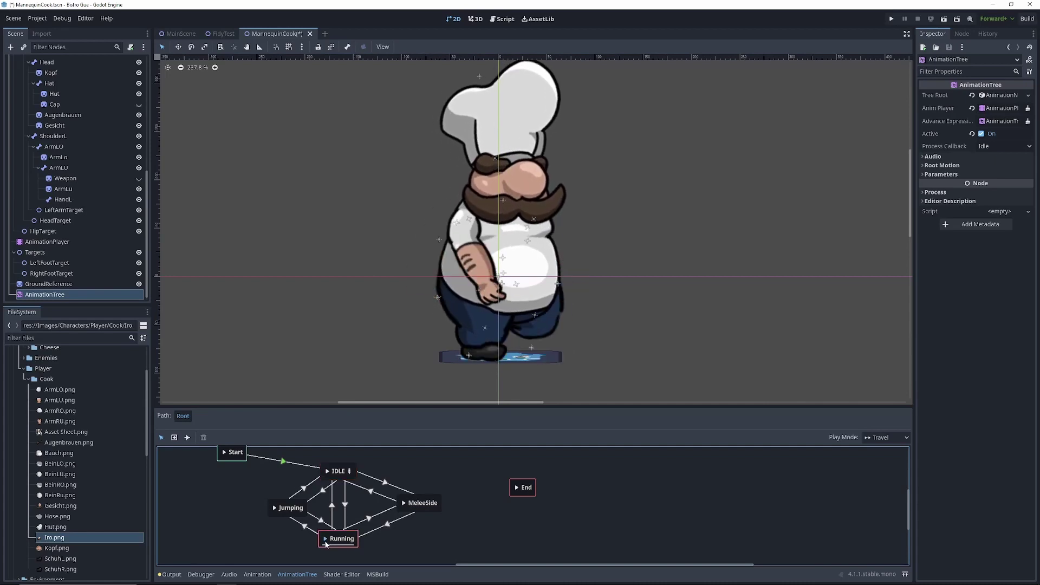
click(275, 510)
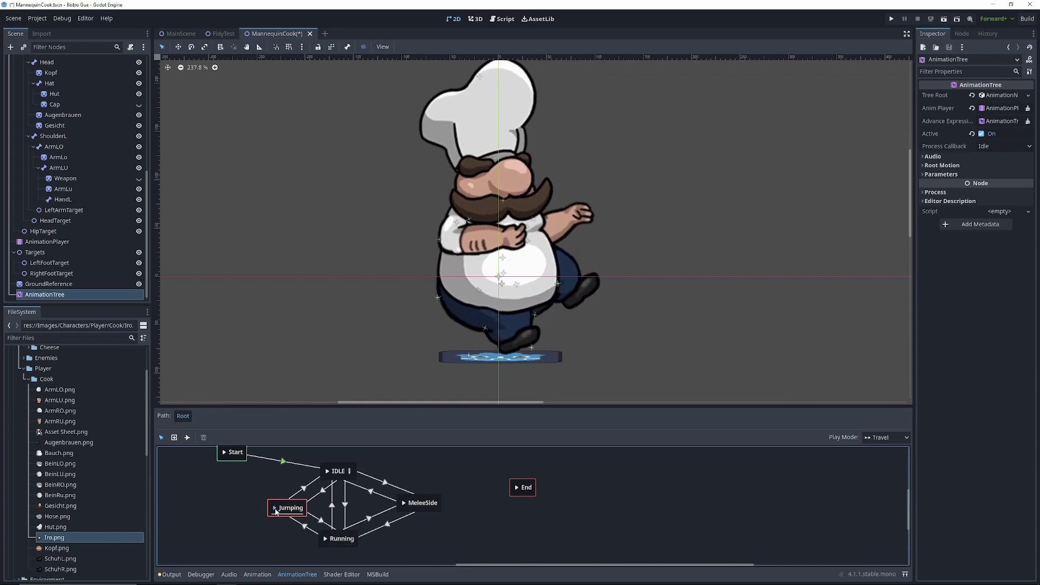
click(325, 539)
click(404, 503)
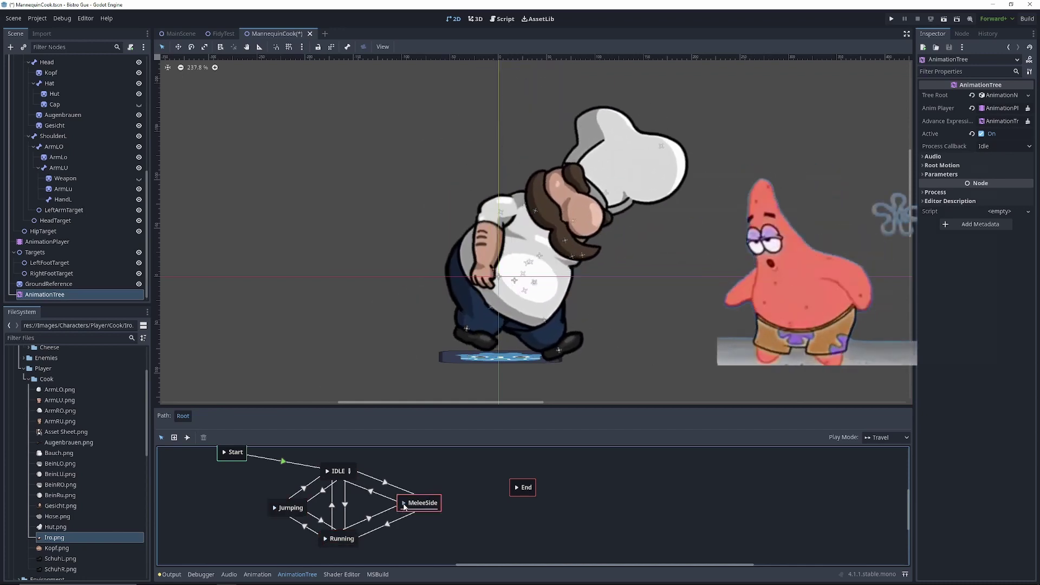
- Enter the IDLE sub-state machine and preview ScratchingBelly and Scratching
click(349, 470)
click(350, 541)
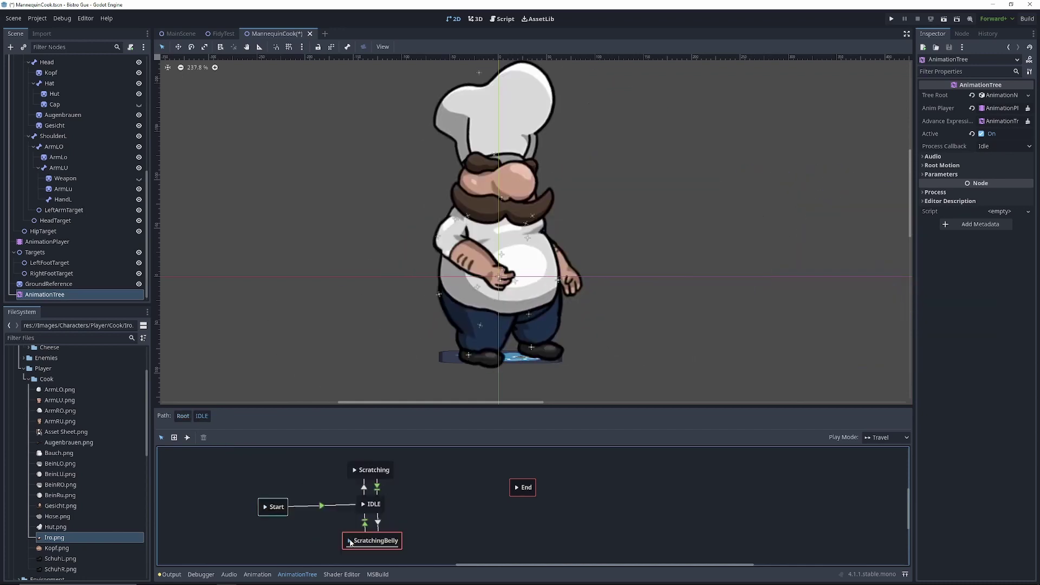
click(355, 470)
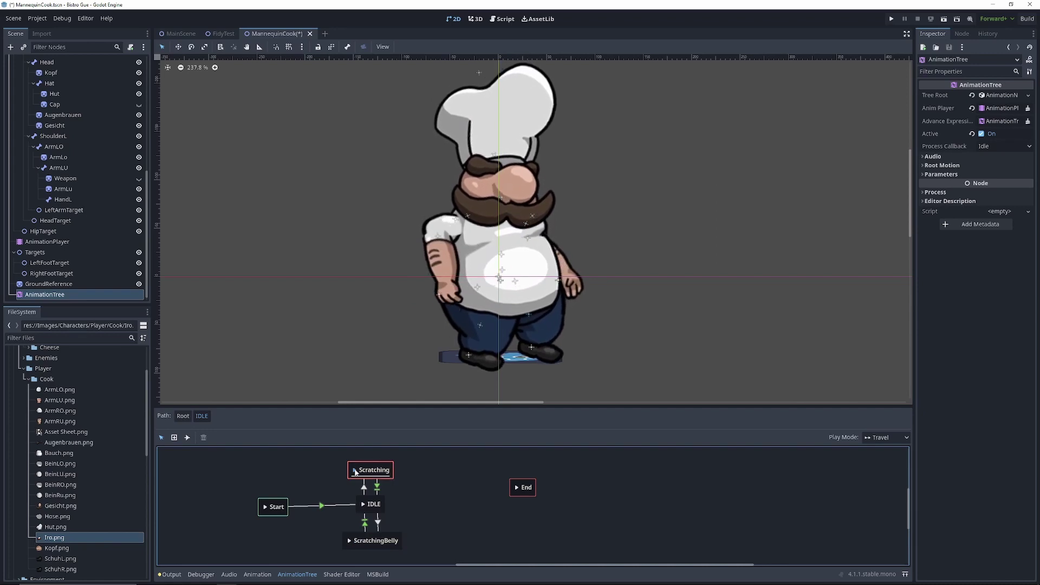